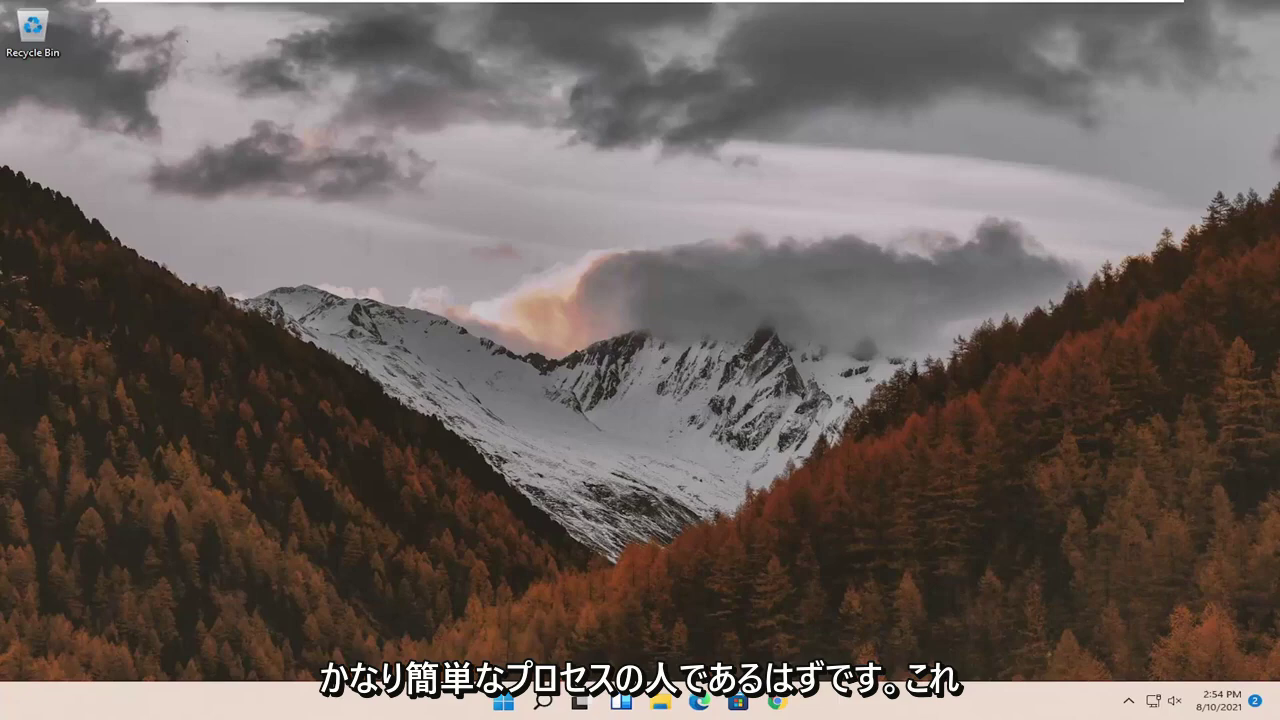
- Set Windows visual effects to 'Adjust for best appearance' in Performance Options and apply it
{"action": "left_click", "coordinate": [537, 703]}
{"action": "type", "text": "adjust"}
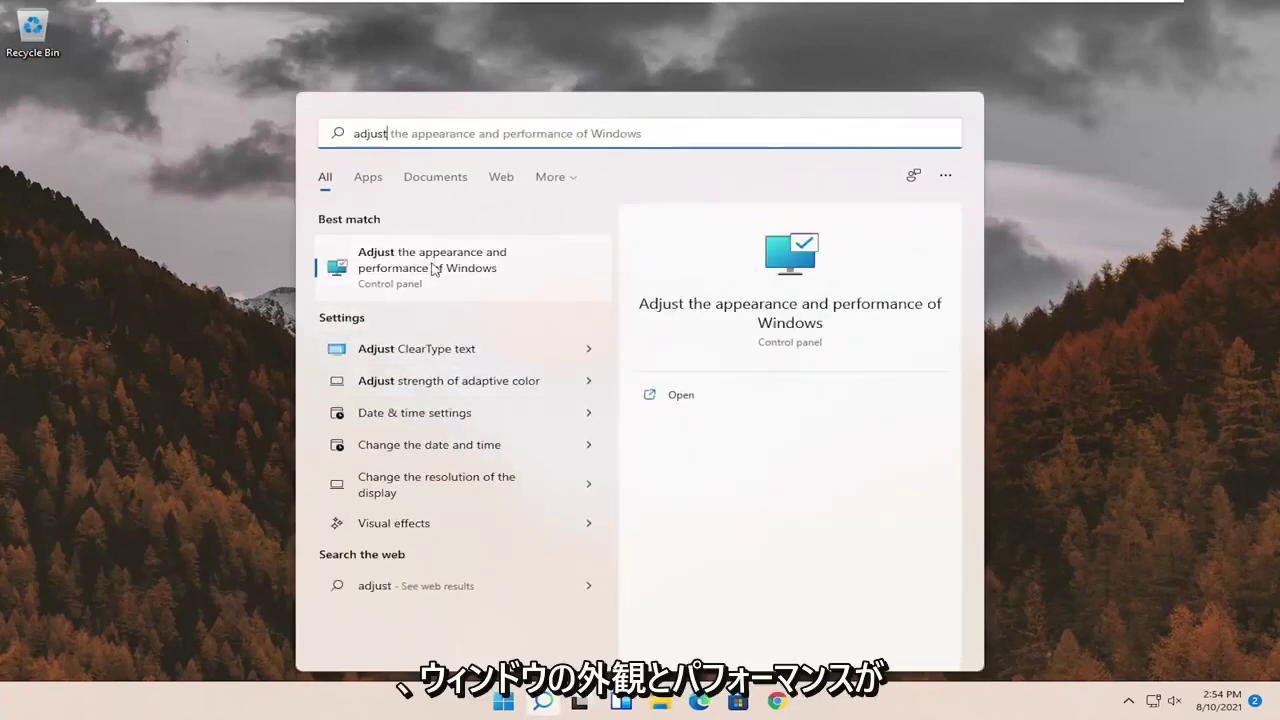
{"action": "left_click", "coordinate": [432, 268]}
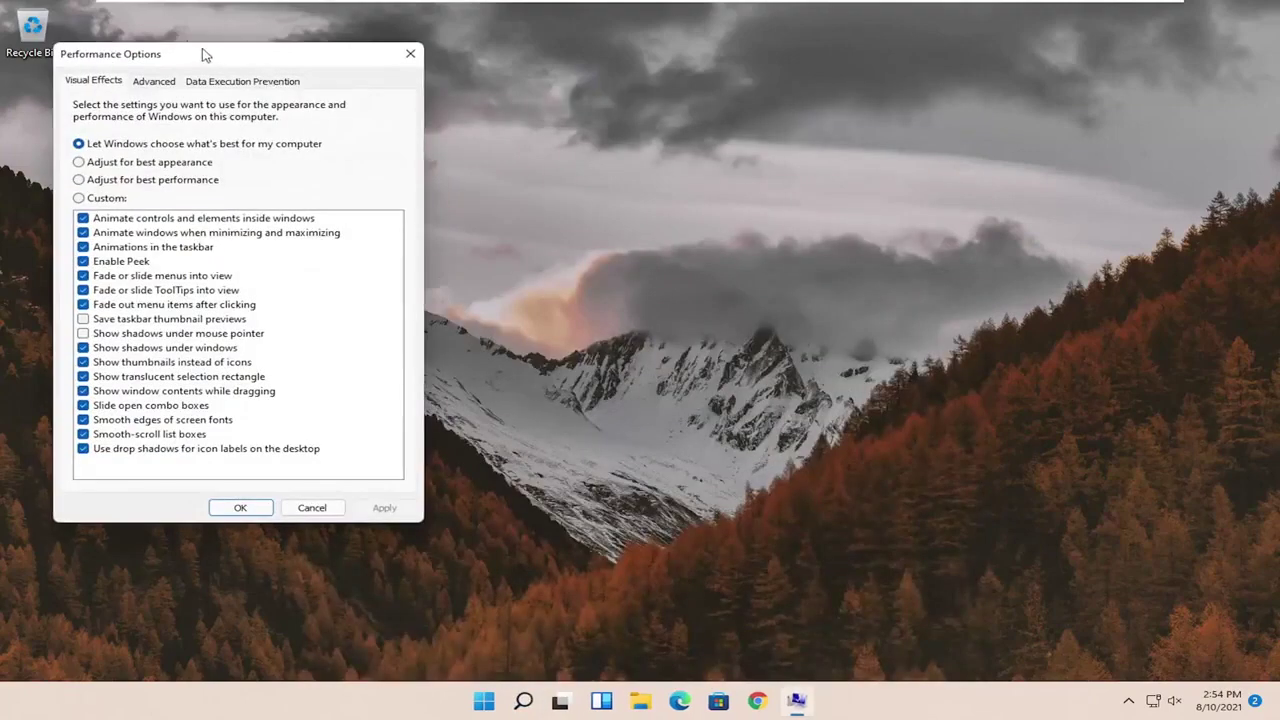
{"action": "left_click_drag", "start_coordinate": [203, 55], "coordinate": [471, 117]}
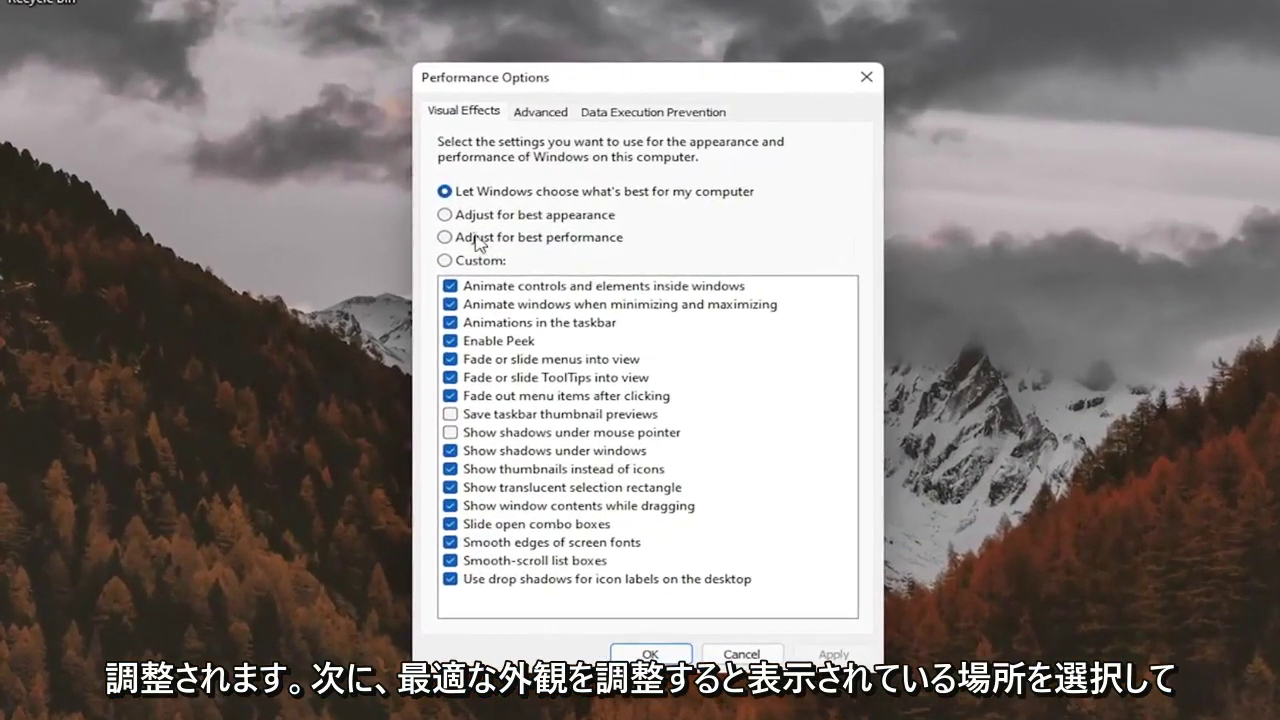
{"action": "left_click", "coordinate": [482, 216]}
{"action": "left_click", "coordinate": [834, 654]}
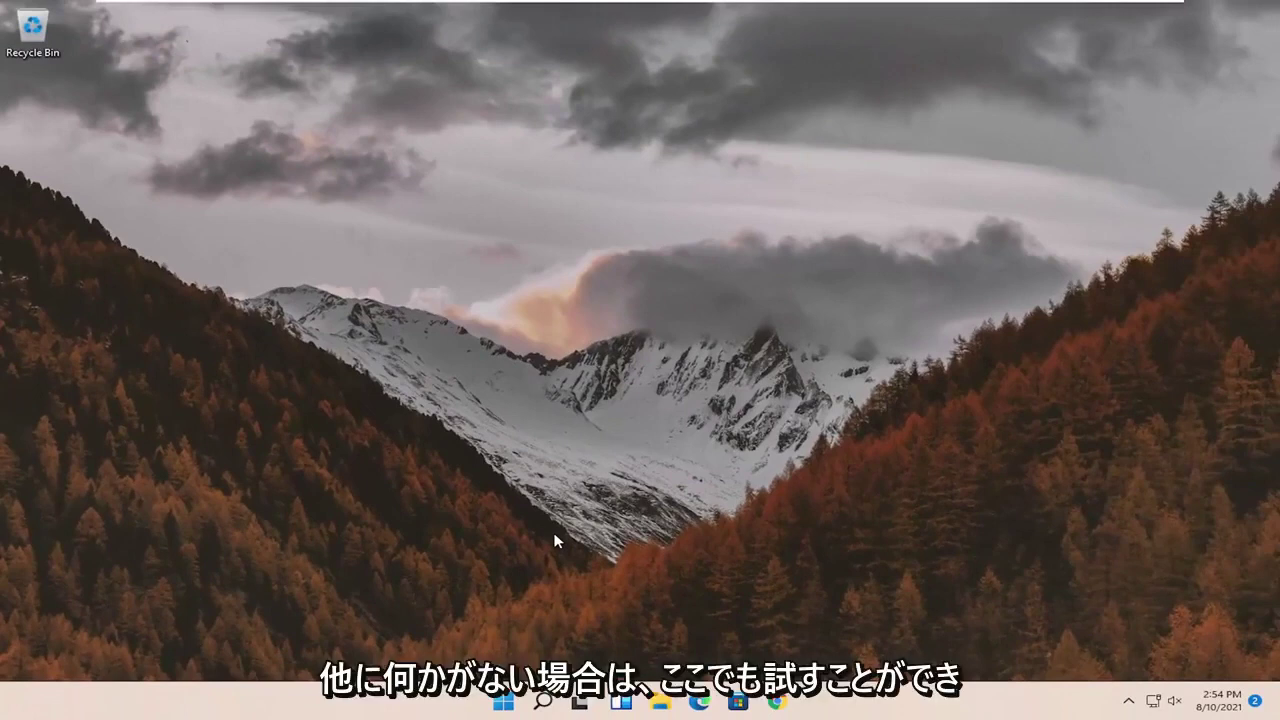
- Search for 'regedit' and run Registry Editor as administrator
{"action": "left_click", "coordinate": [543, 702]}
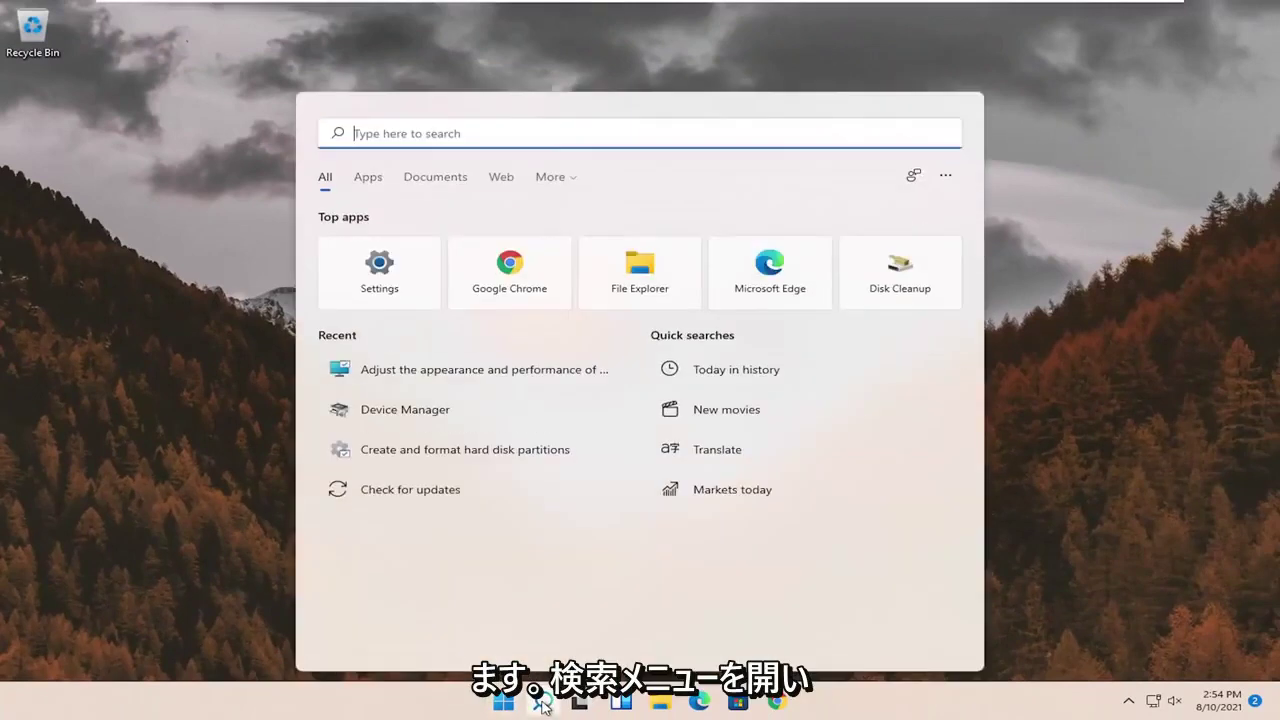
{"action": "type", "text": "regedit"}
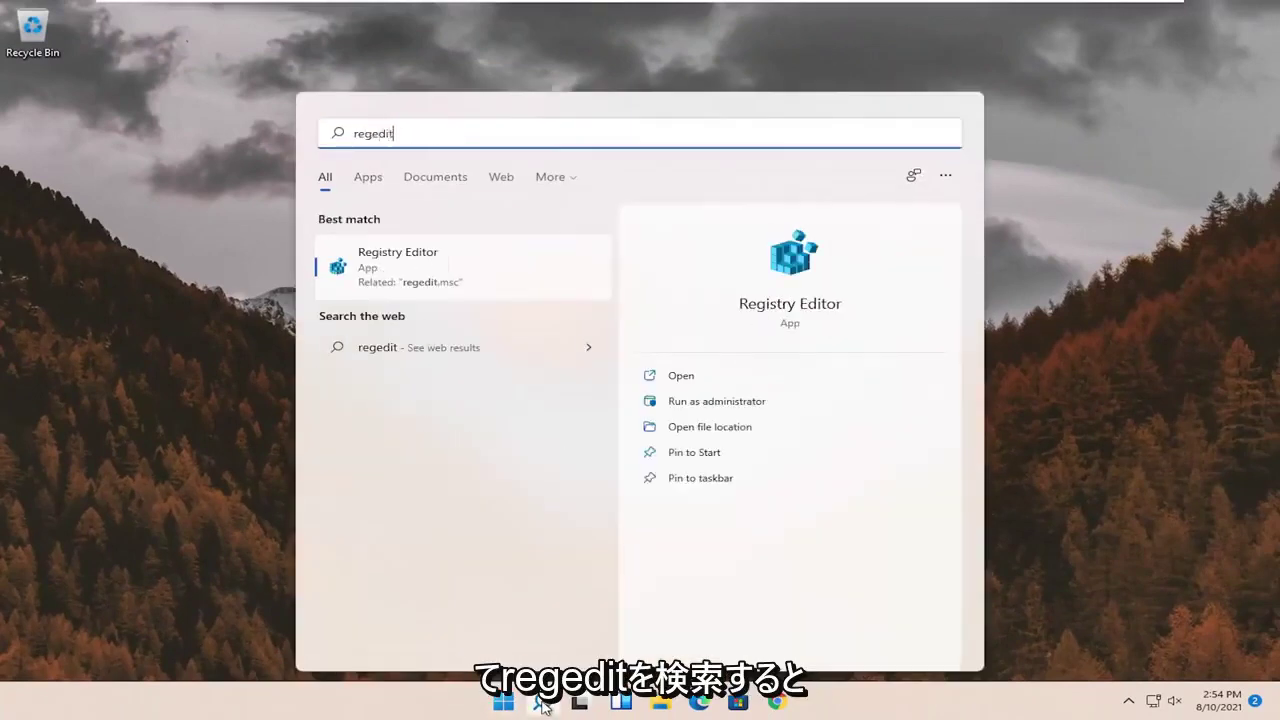
{"action": "right_click", "coordinate": [393, 268]}
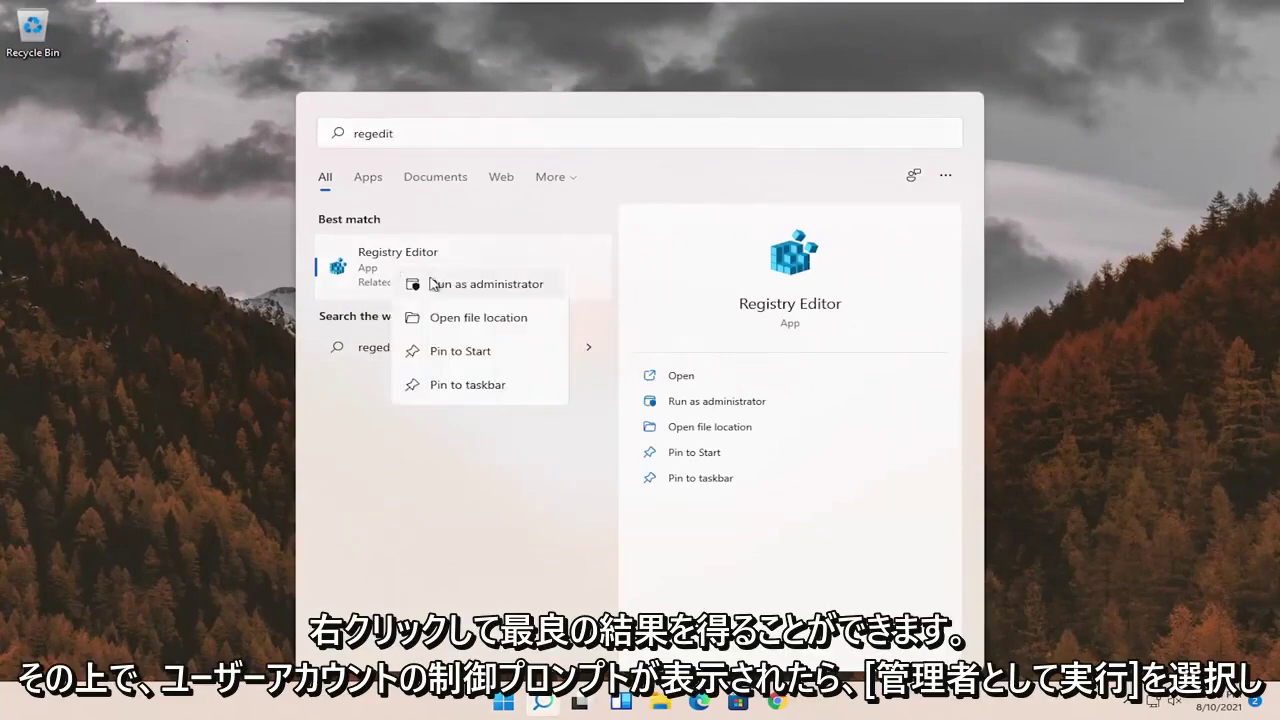
{"action": "left_click", "coordinate": [516, 285]}
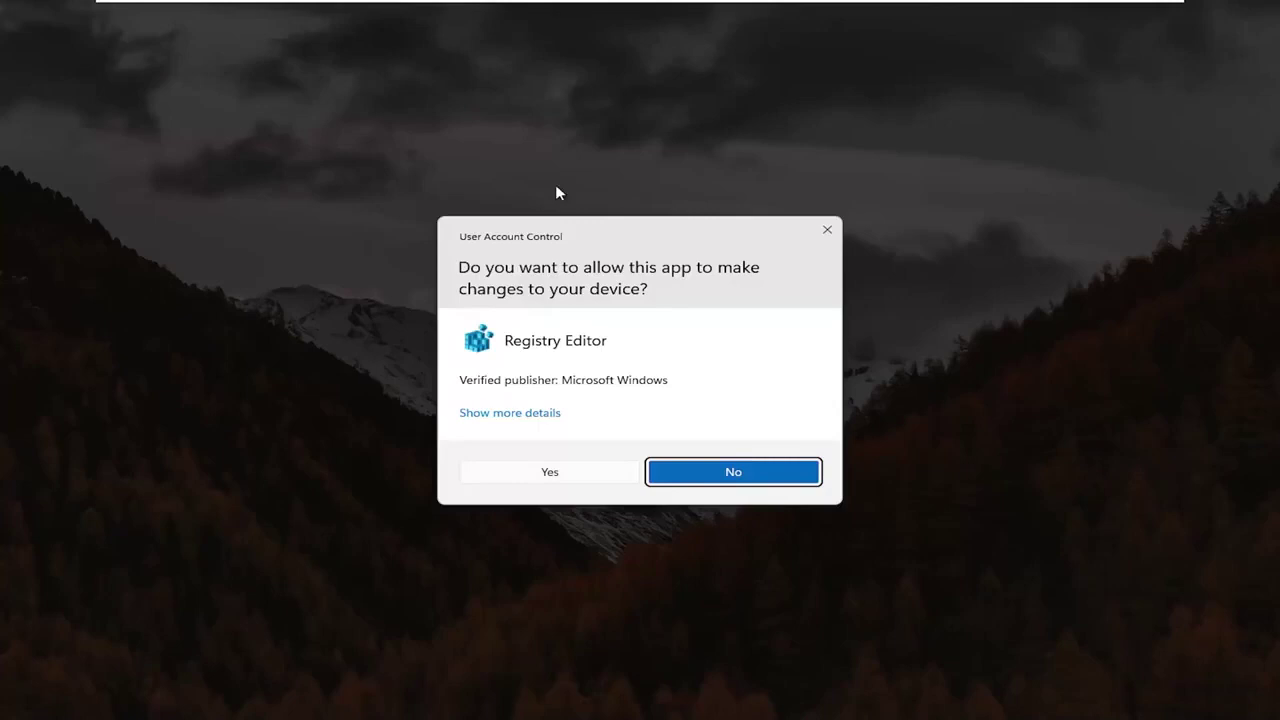
- Allow Registry Editor admin access, collapse HKEY_CLASSES_ROOT and select the Computer node
{"action": "left_click", "coordinate": [553, 474]}
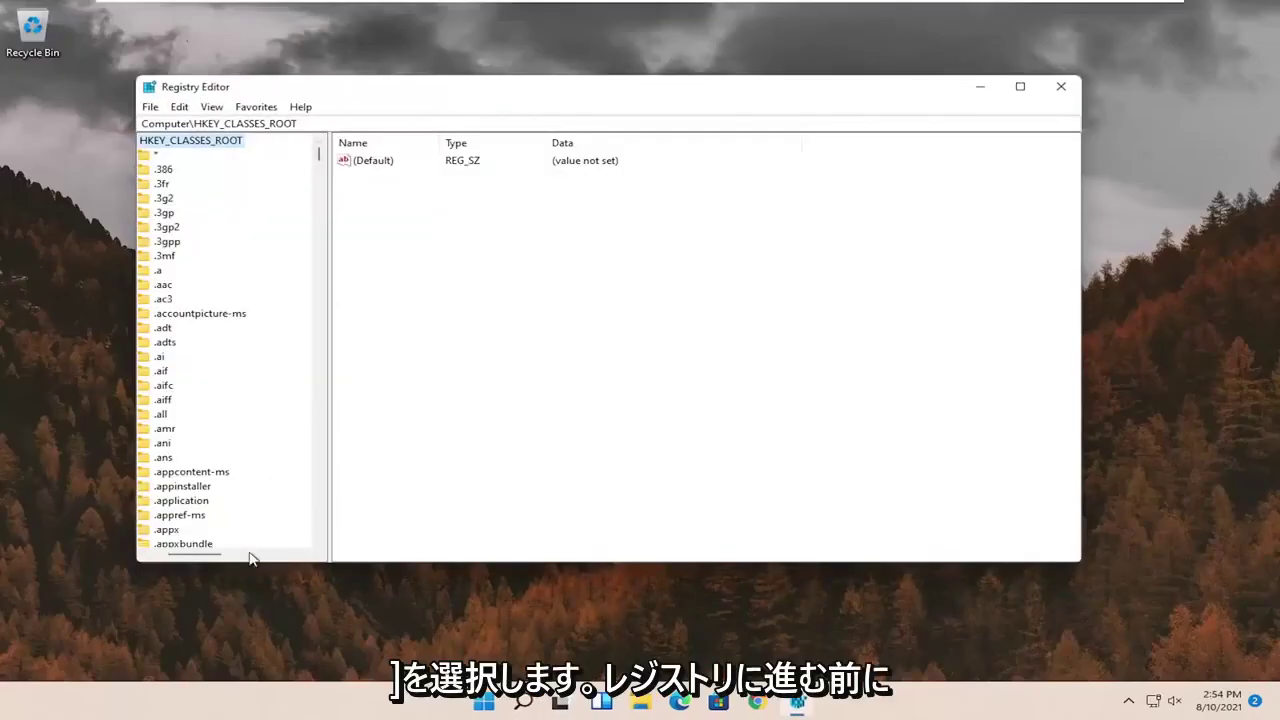
{"action": "left_click_drag", "start_coordinate": [215, 556], "coordinate": [148, 558]}
{"action": "scroll", "coordinate": [152, 164], "scroll_direction": "up", "scroll_amount": 1}
{"action": "left_click", "coordinate": [166, 158]}
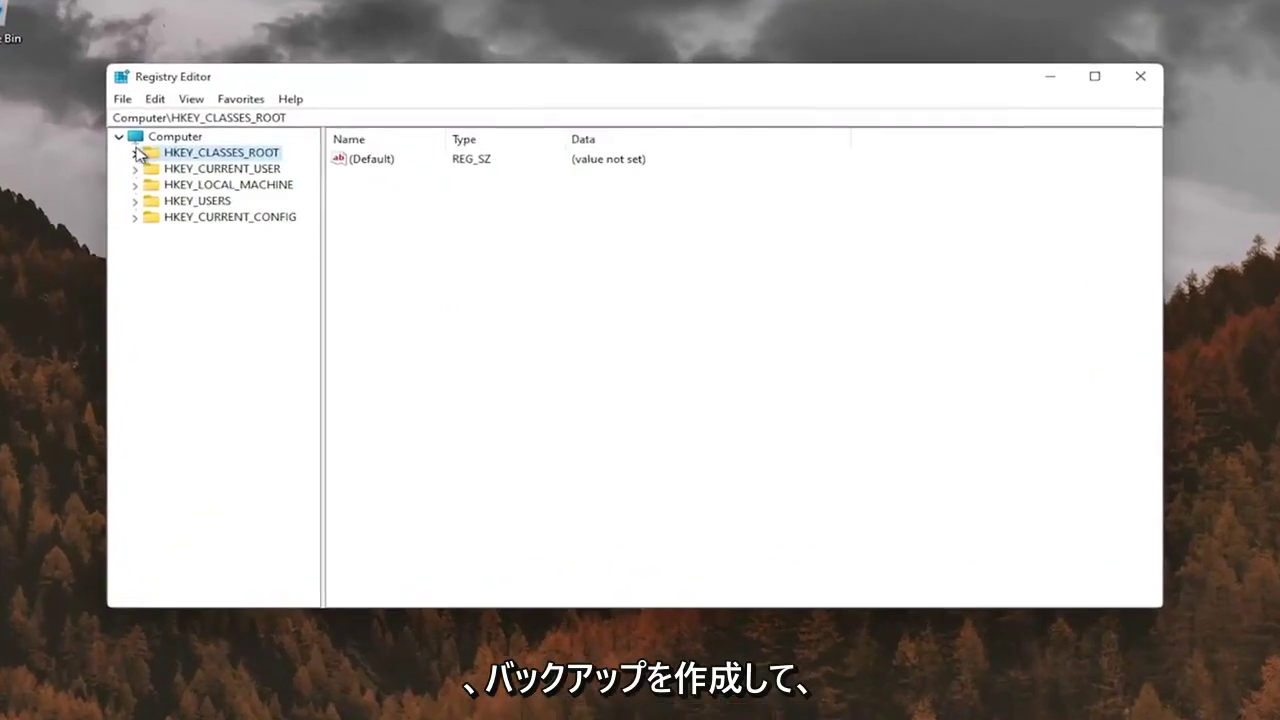
{"action": "left_click", "coordinate": [175, 137]}
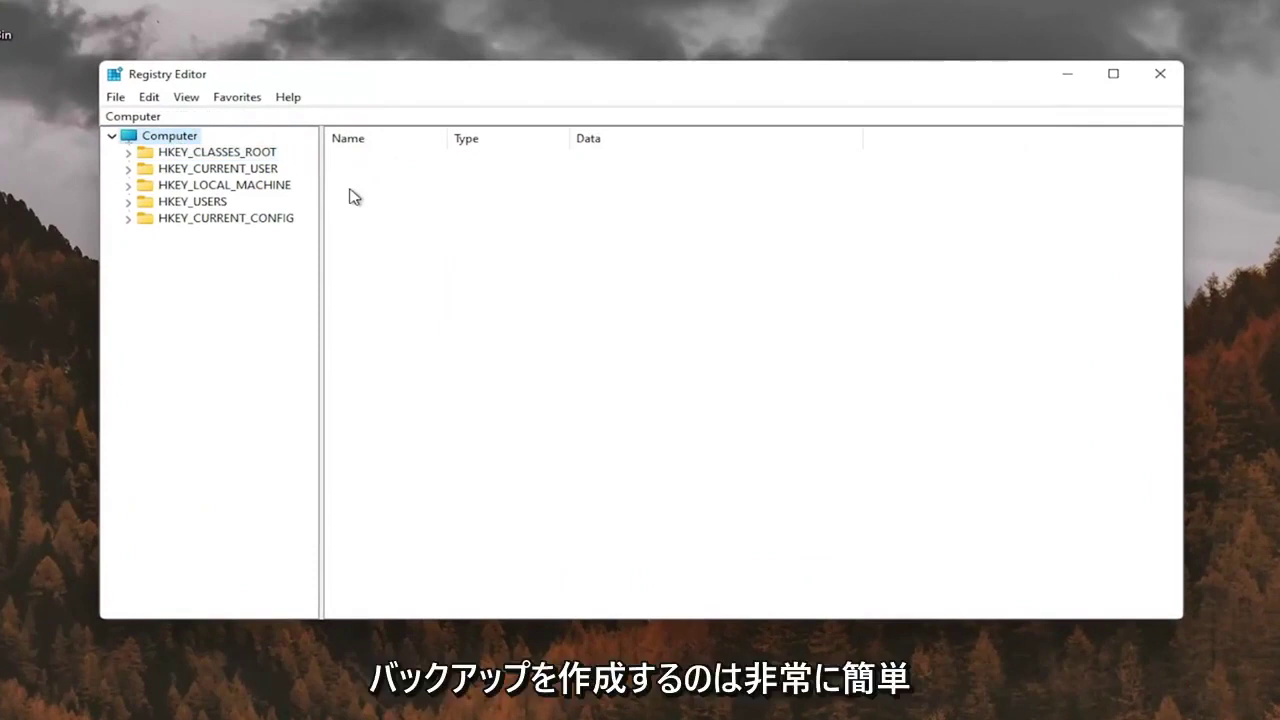
- Preview exporting a registry backup to the Desktop, then close without saving
{"action": "left_click", "coordinate": [117, 97]}
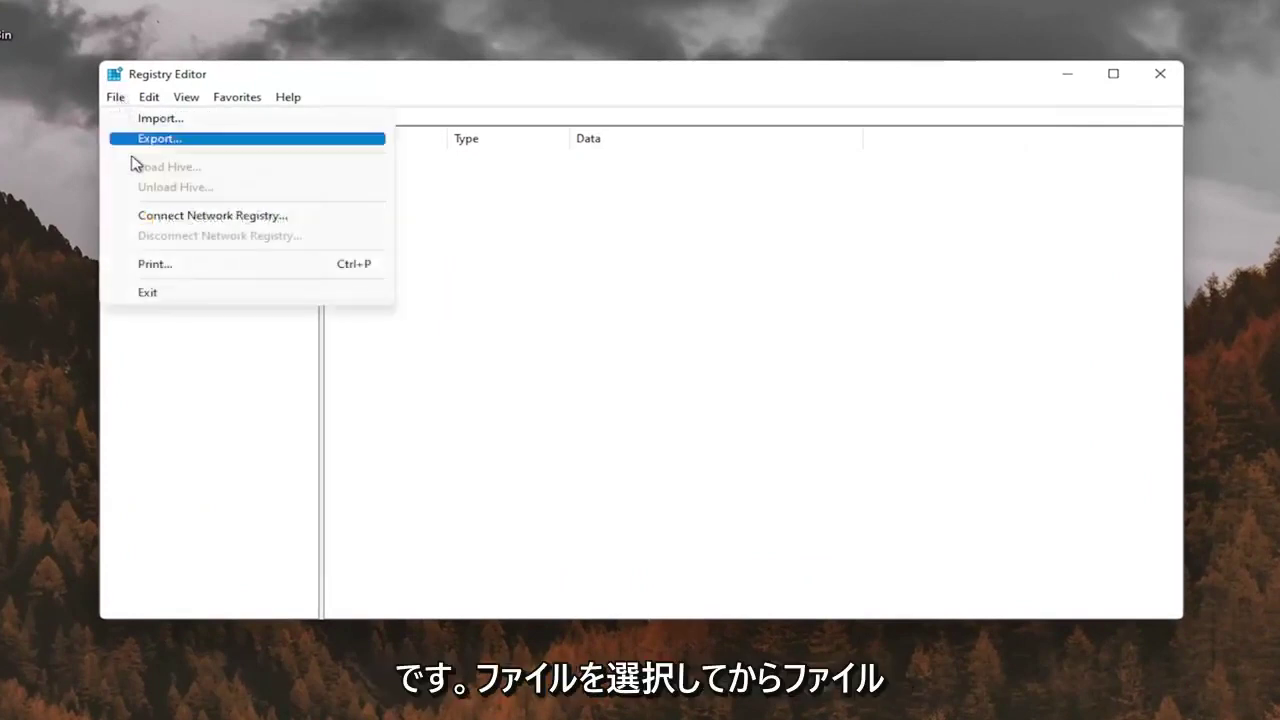
{"action": "left_click", "coordinate": [163, 140]}
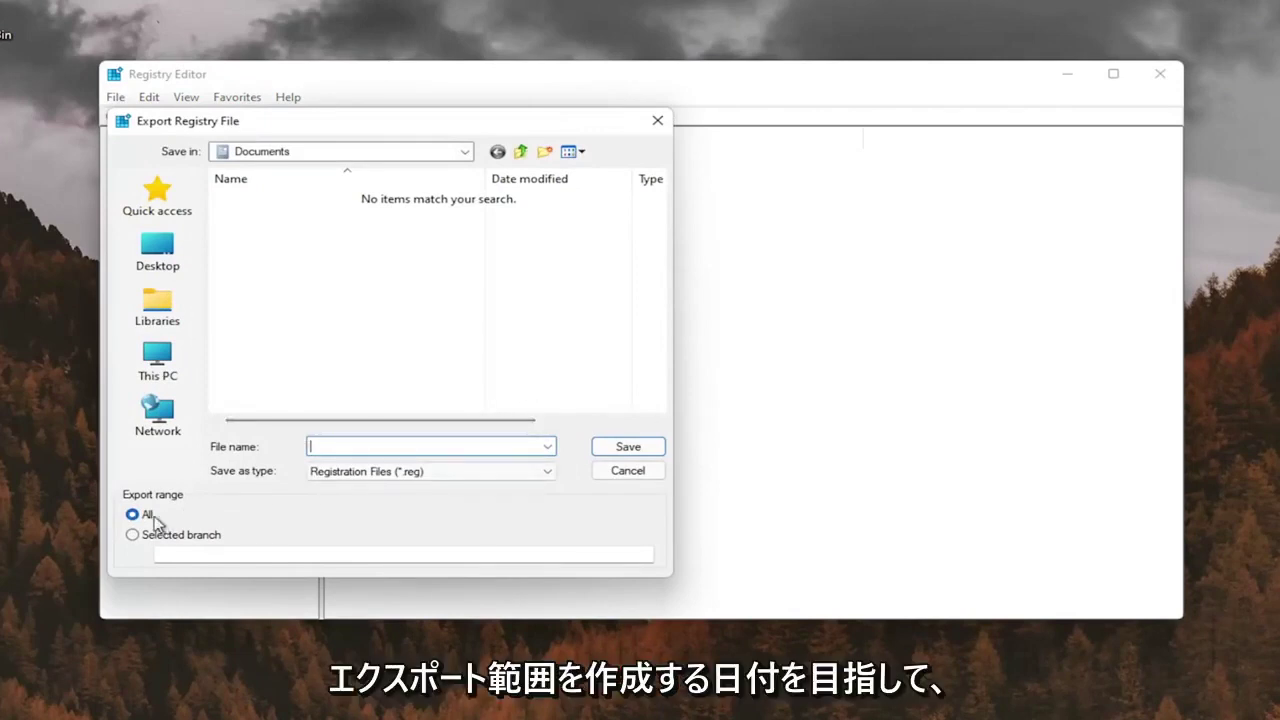
{"action": "left_click", "coordinate": [157, 252]}
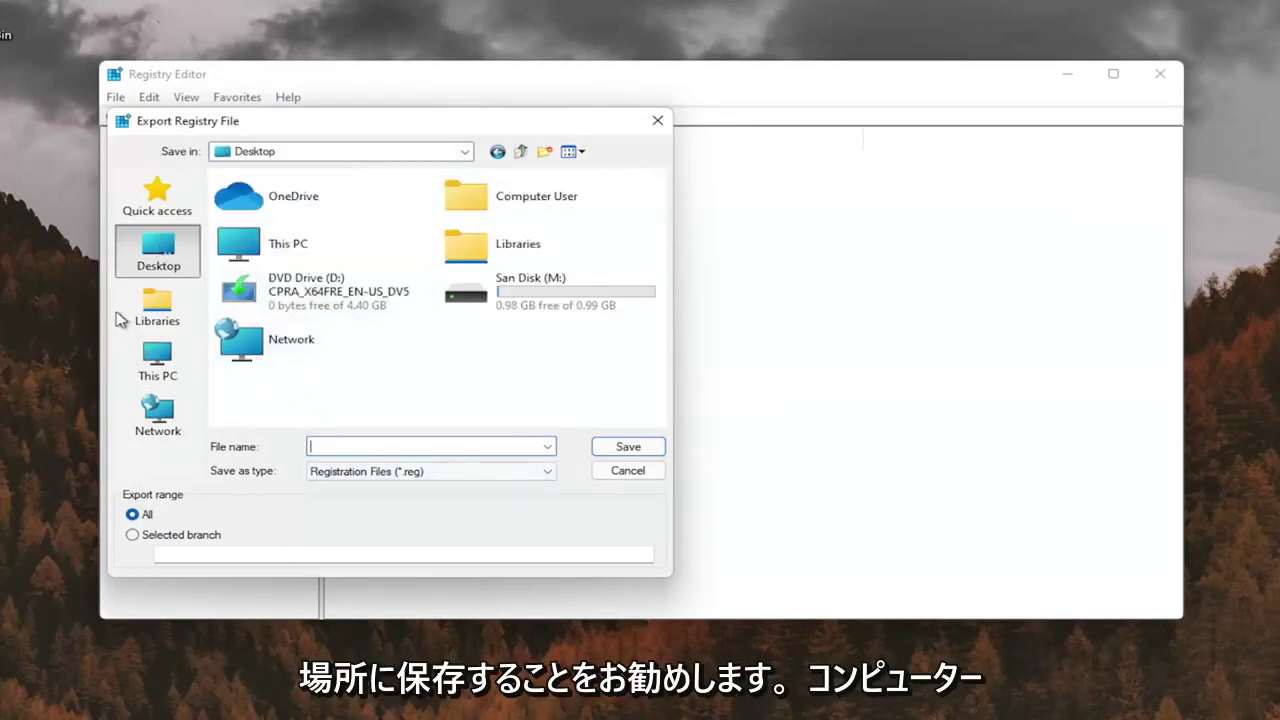
{"action": "left_click", "coordinate": [657, 121]}
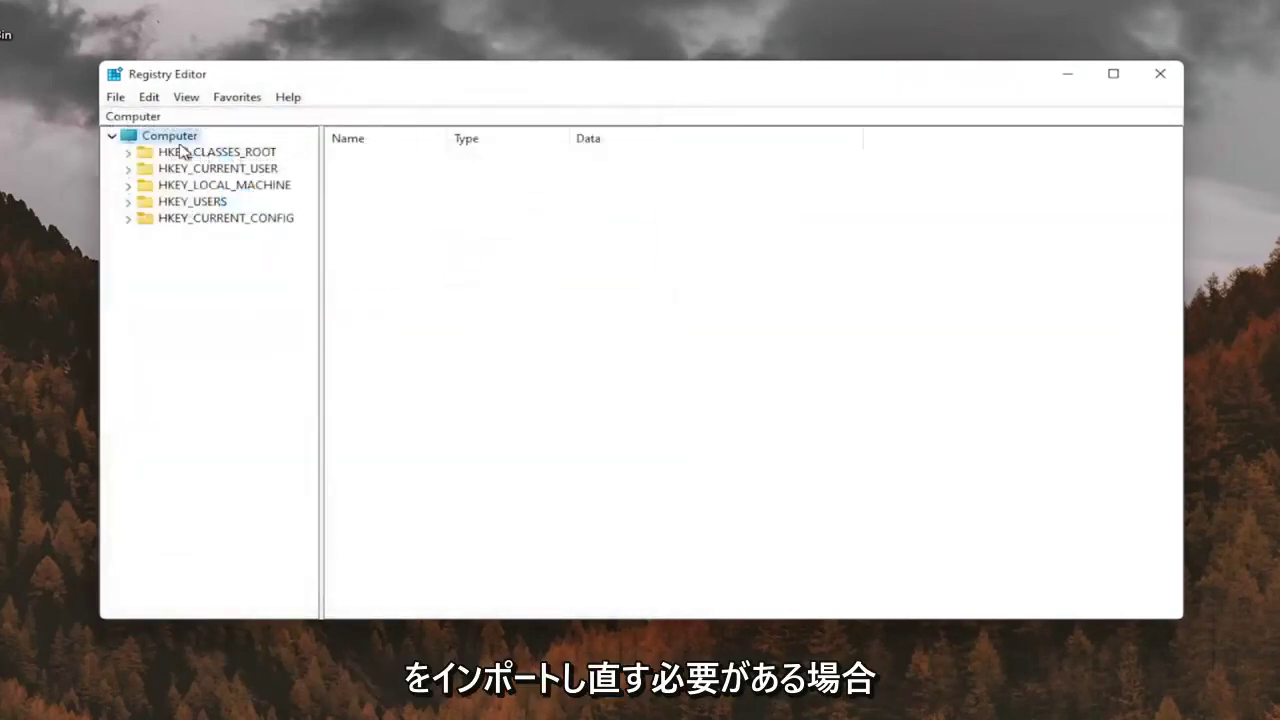
- Bring up the Import Registry File dialog at the Desktop folder
{"action": "left_click", "coordinate": [118, 98]}
{"action": "left_click", "coordinate": [143, 122]}
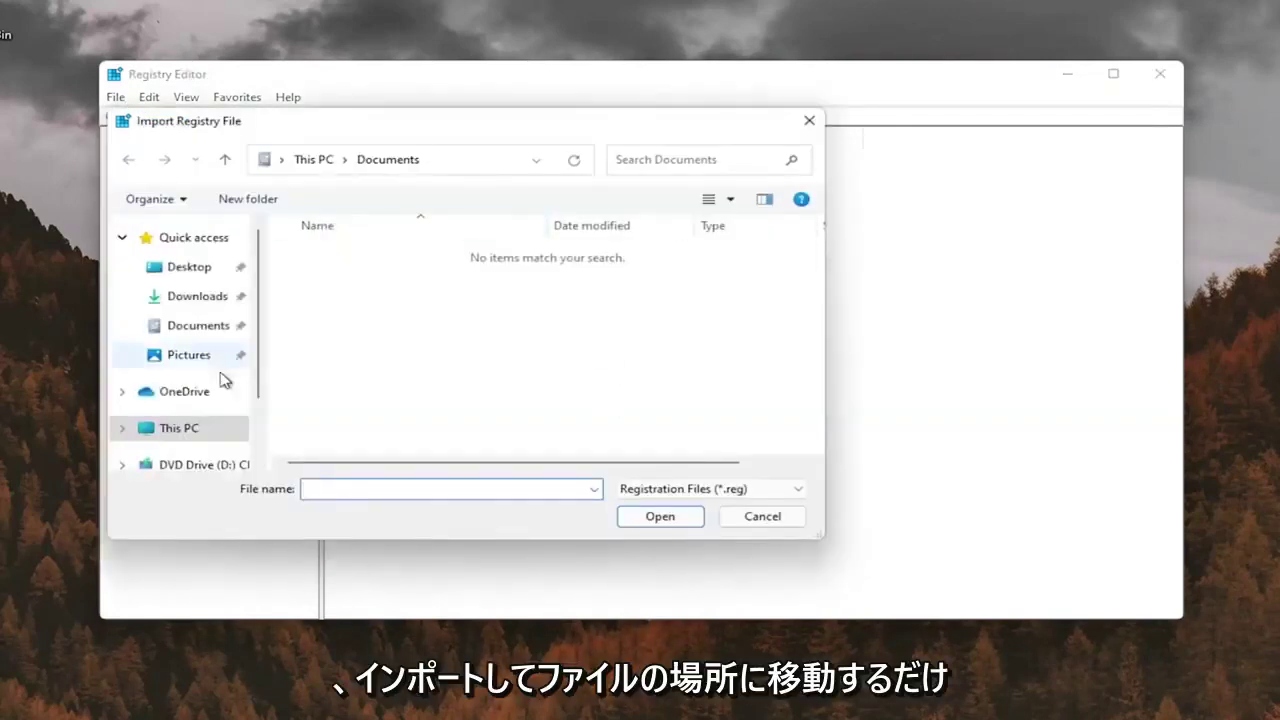
{"action": "left_click", "coordinate": [189, 267]}
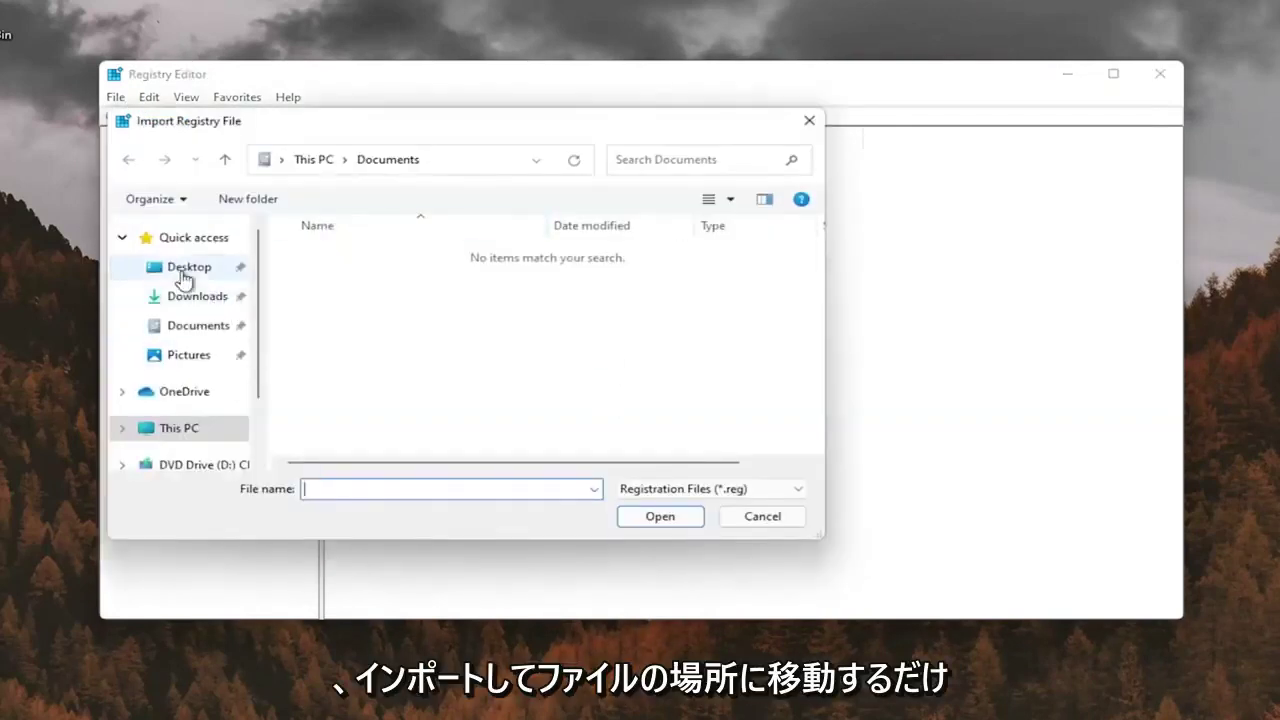
- Cancel the import and navigate to HKEY_CURRENT_USER\Control Panel\Desktop, widening the tree pane and Name column
{"action": "left_click", "coordinate": [762, 517]}
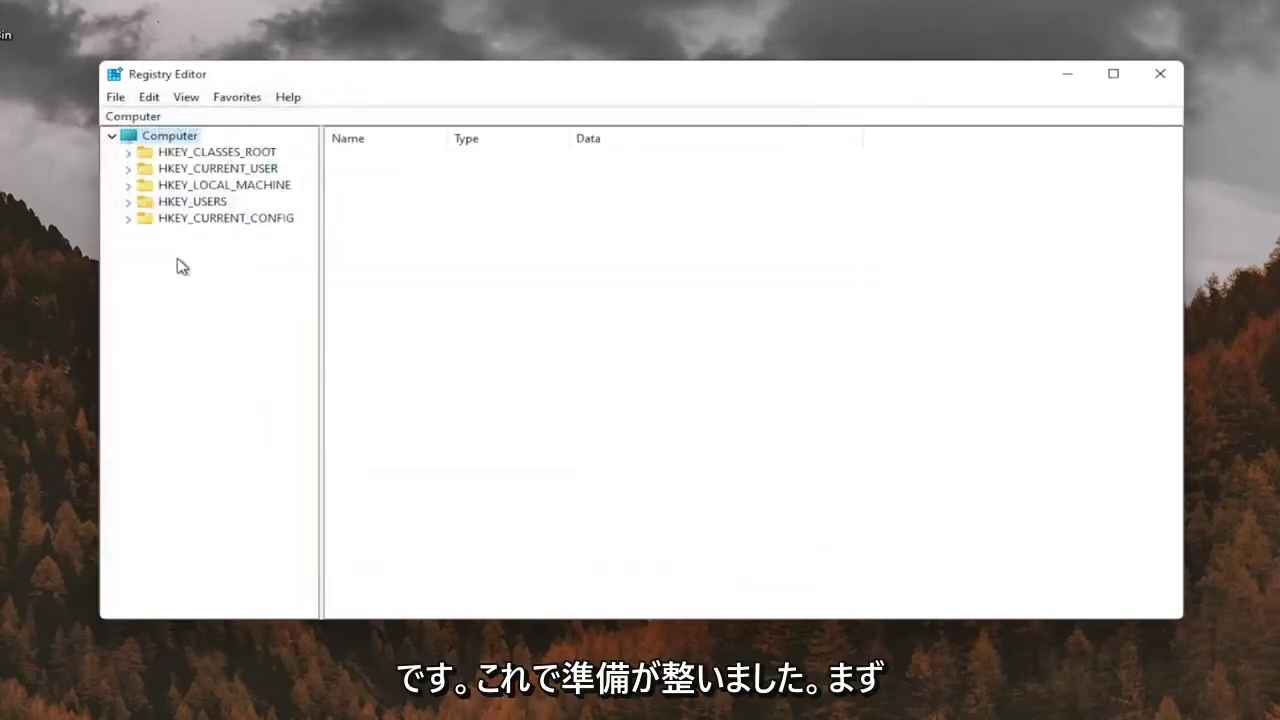
{"action": "double_click", "coordinate": [206, 171]}
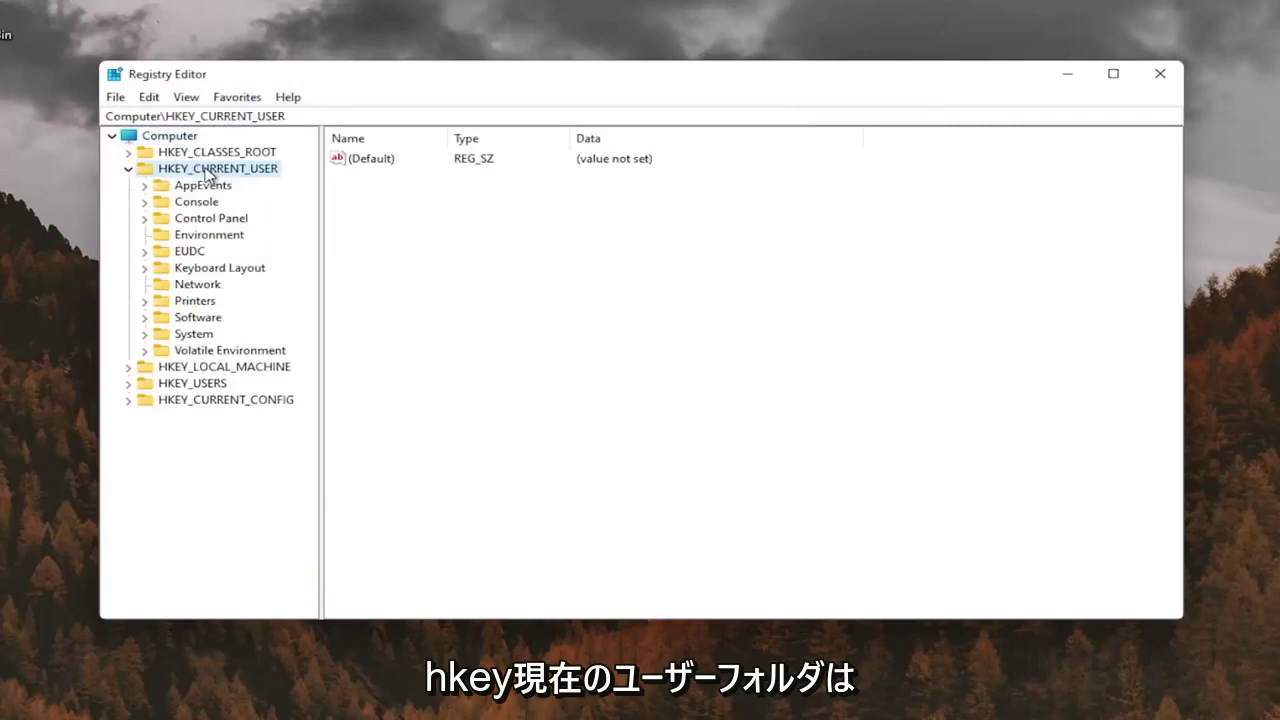
{"action": "double_click", "coordinate": [200, 220]}
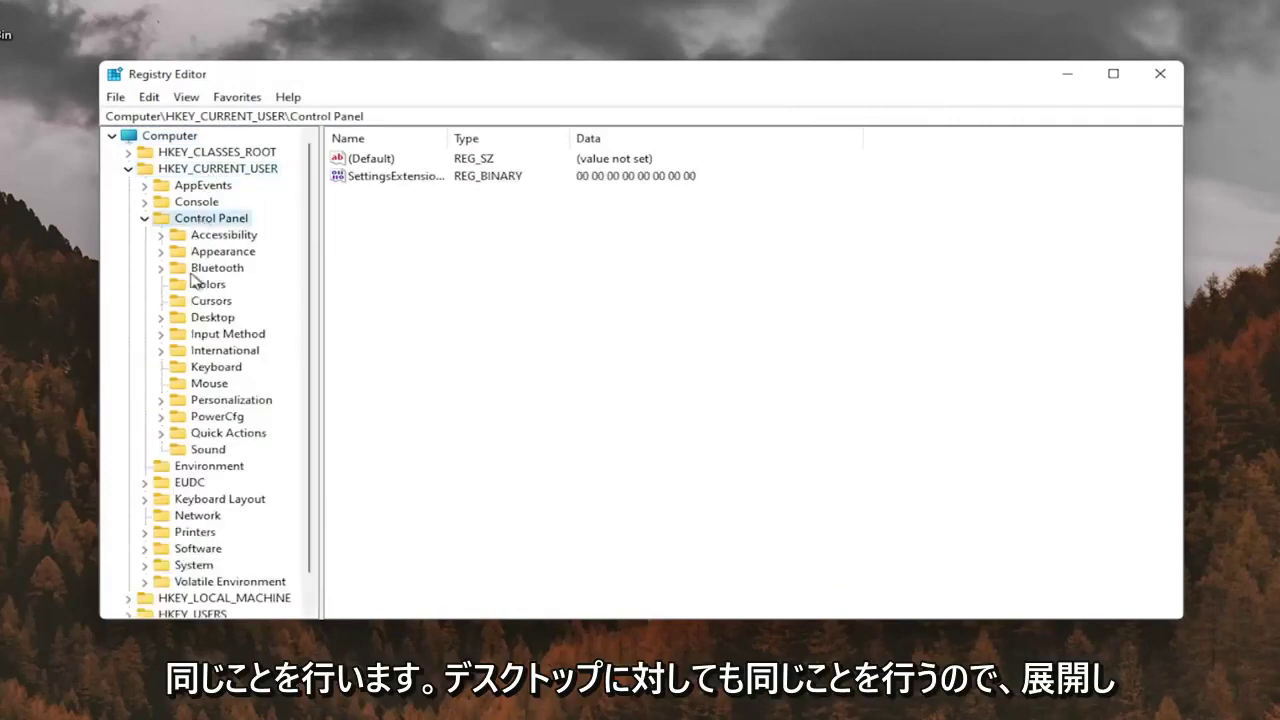
{"action": "left_click", "coordinate": [206, 320]}
{"action": "double_click", "coordinate": [206, 320]}
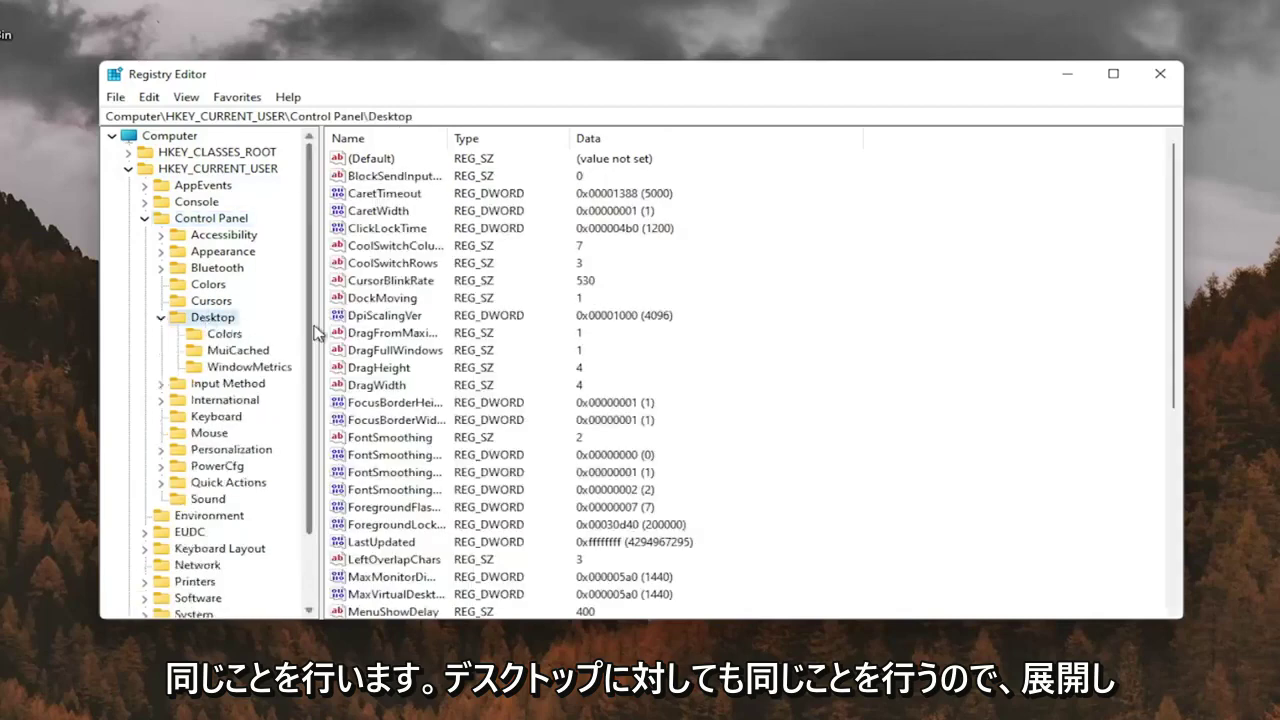
{"action": "left_click_drag", "start_coordinate": [326, 315], "coordinate": [352, 315]}
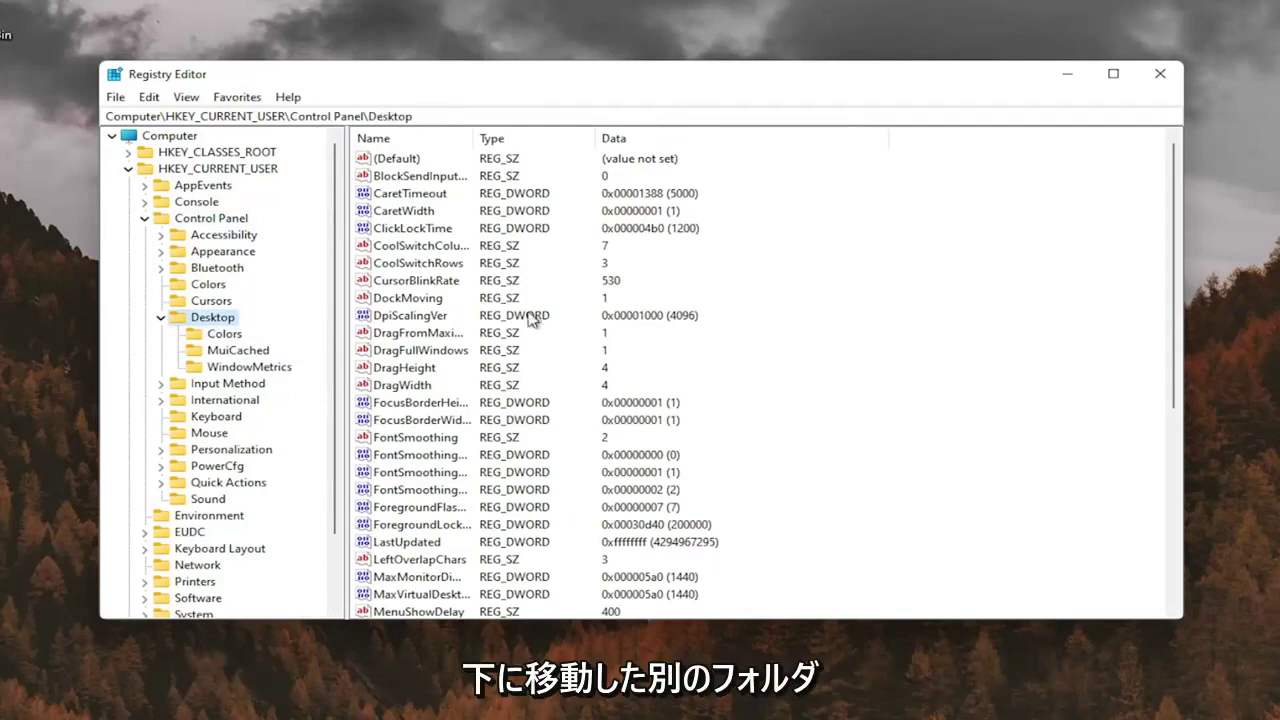
{"action": "left_click_drag", "start_coordinate": [467, 131], "coordinate": [544, 135]}
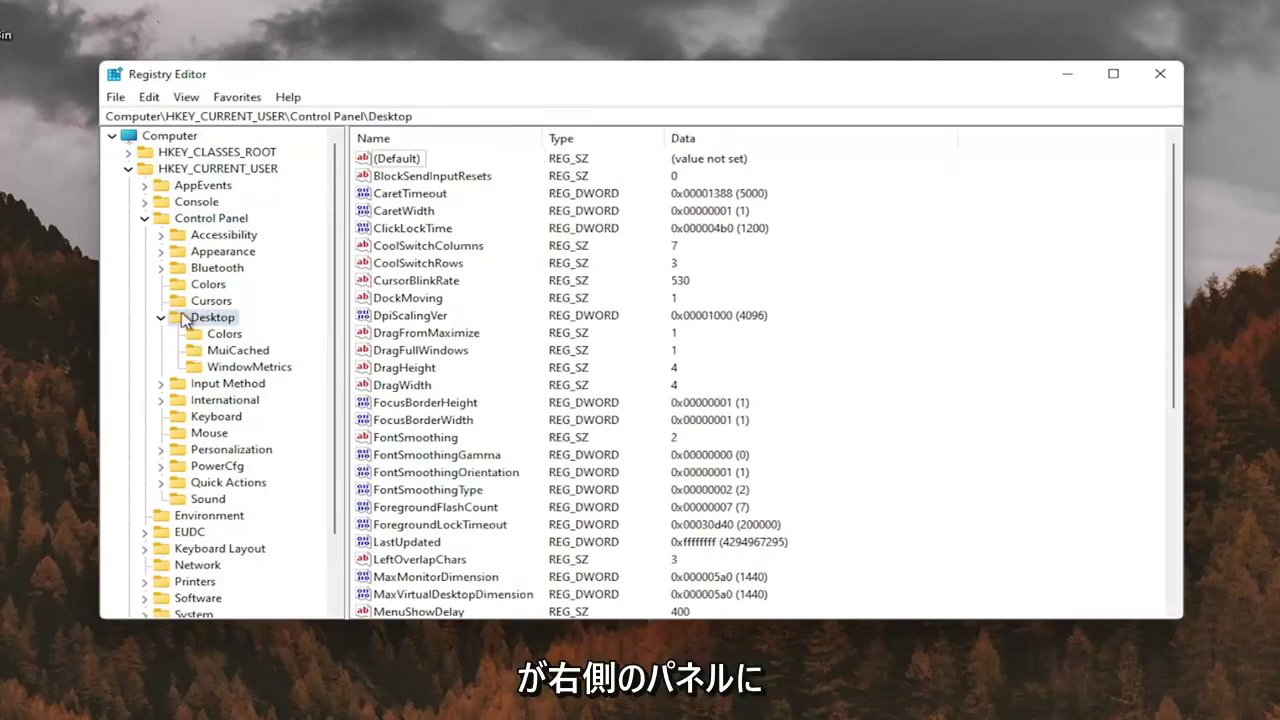
- Change Win8DpiScaling's value data from 0 to 1
{"action": "scroll", "coordinate": [455, 360], "scroll_direction": "down", "scroll_amount": 5}
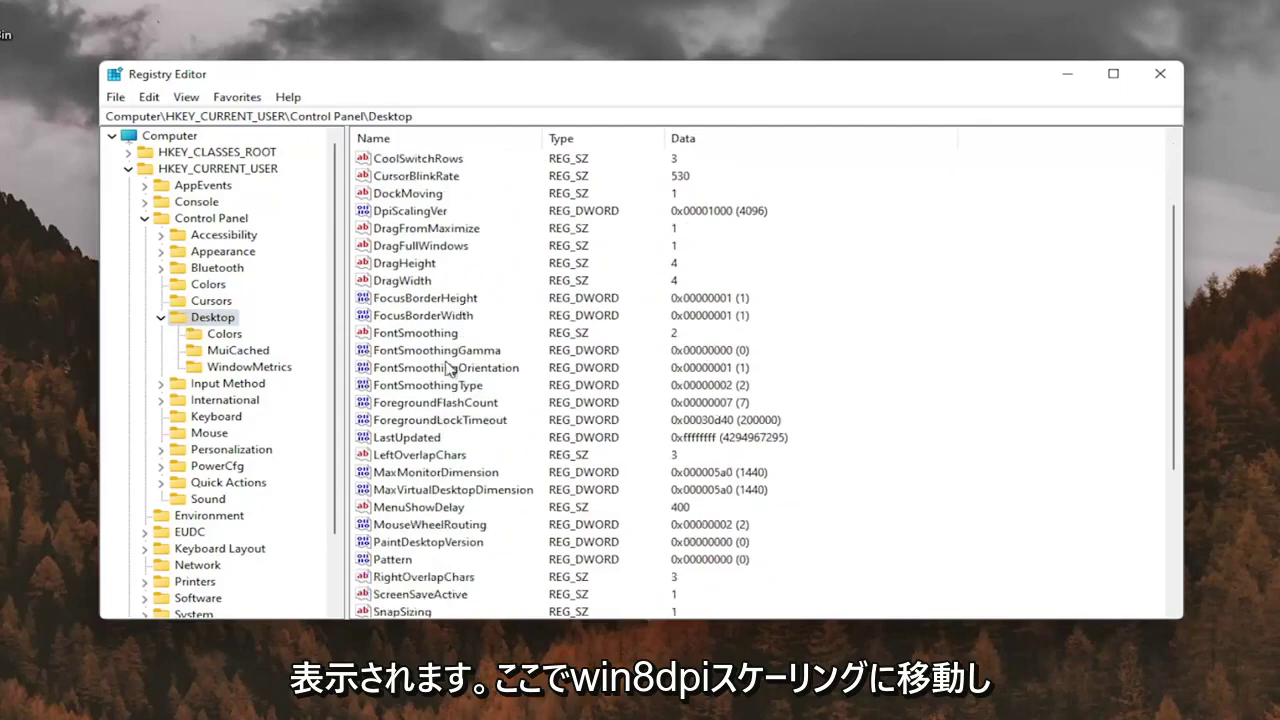
{"action": "scroll", "coordinate": [470, 375], "scroll_direction": "down", "scroll_amount": 2}
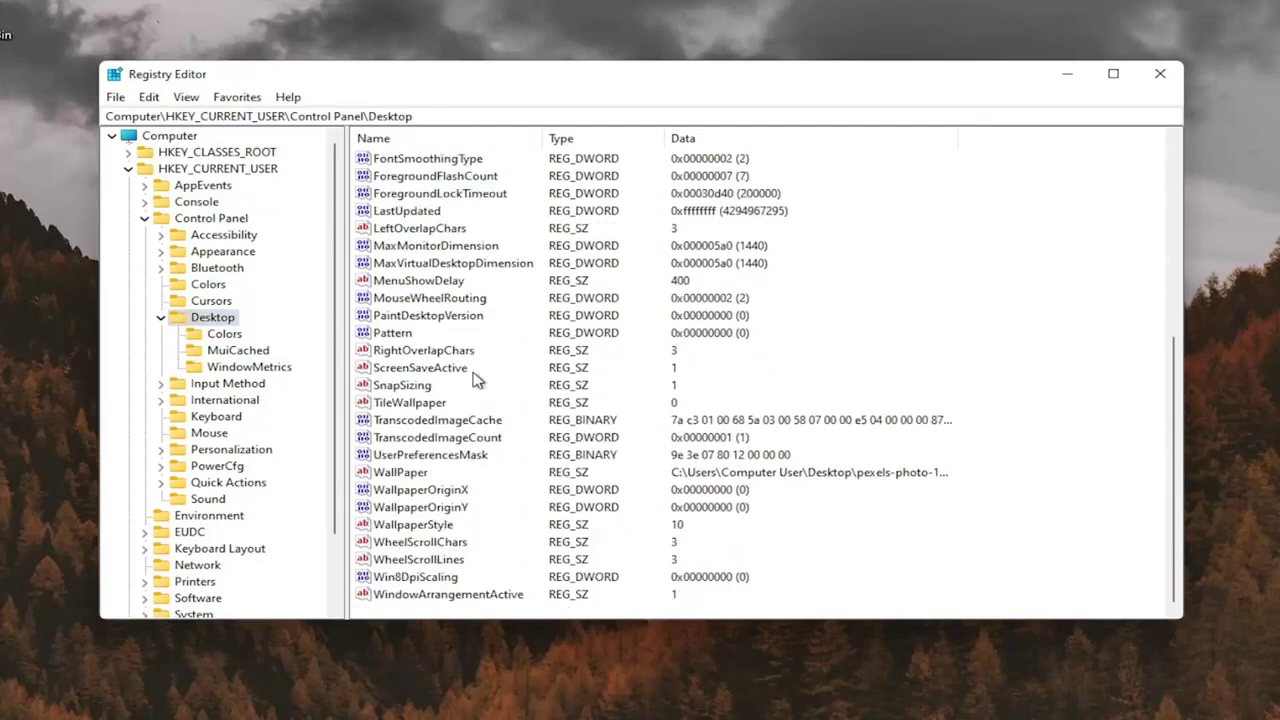
{"action": "left_click", "coordinate": [418, 580]}
{"action": "double_click", "coordinate": [418, 580]}
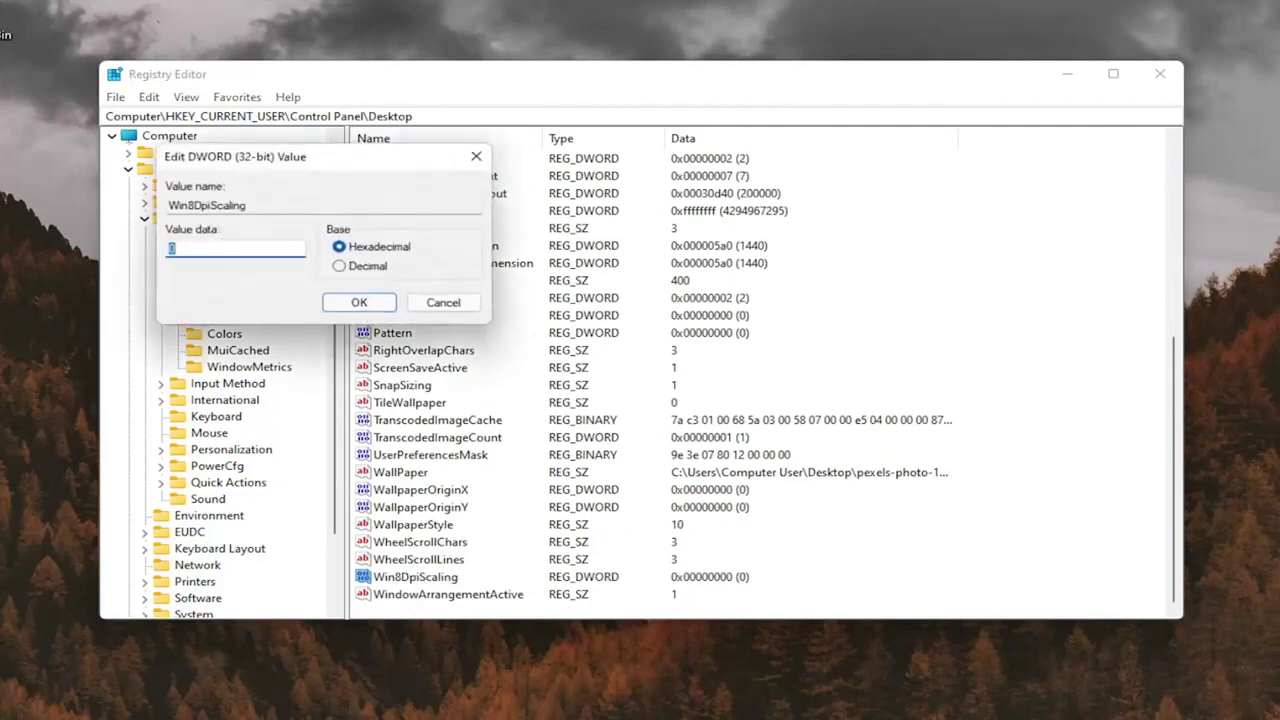
{"action": "left_click", "coordinate": [173, 251]}
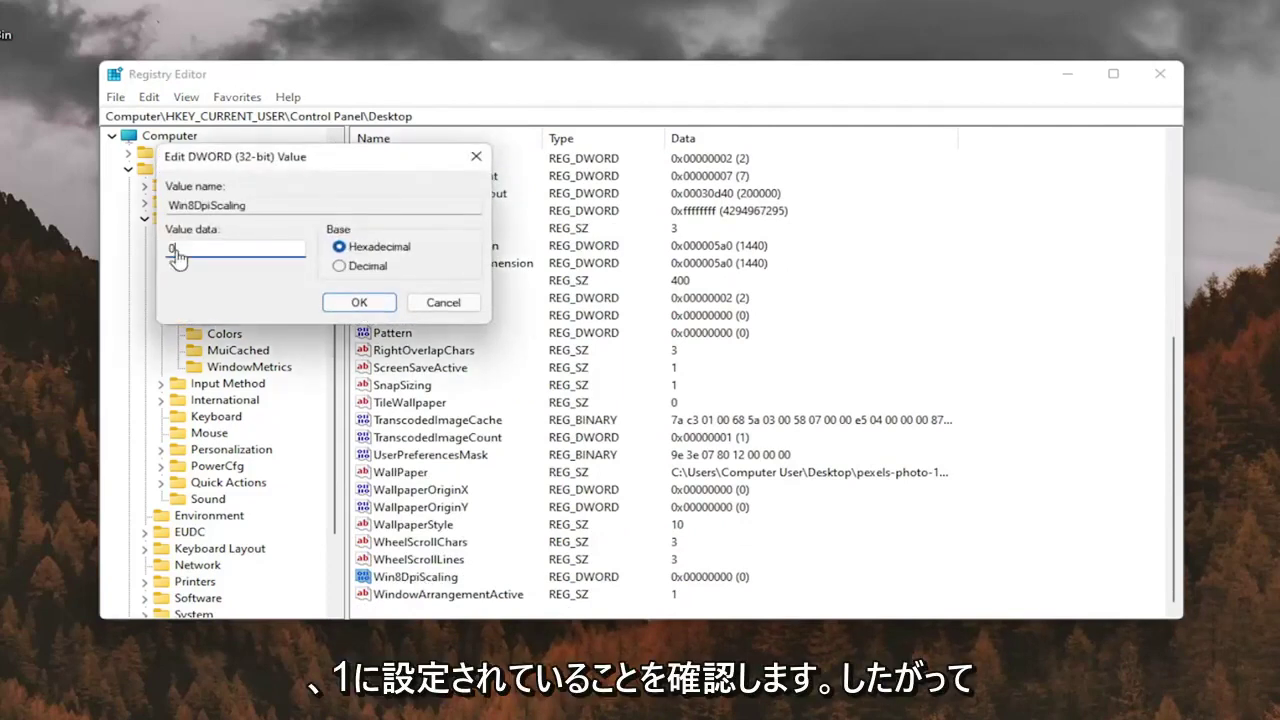
{"action": "type", "text": "1"}
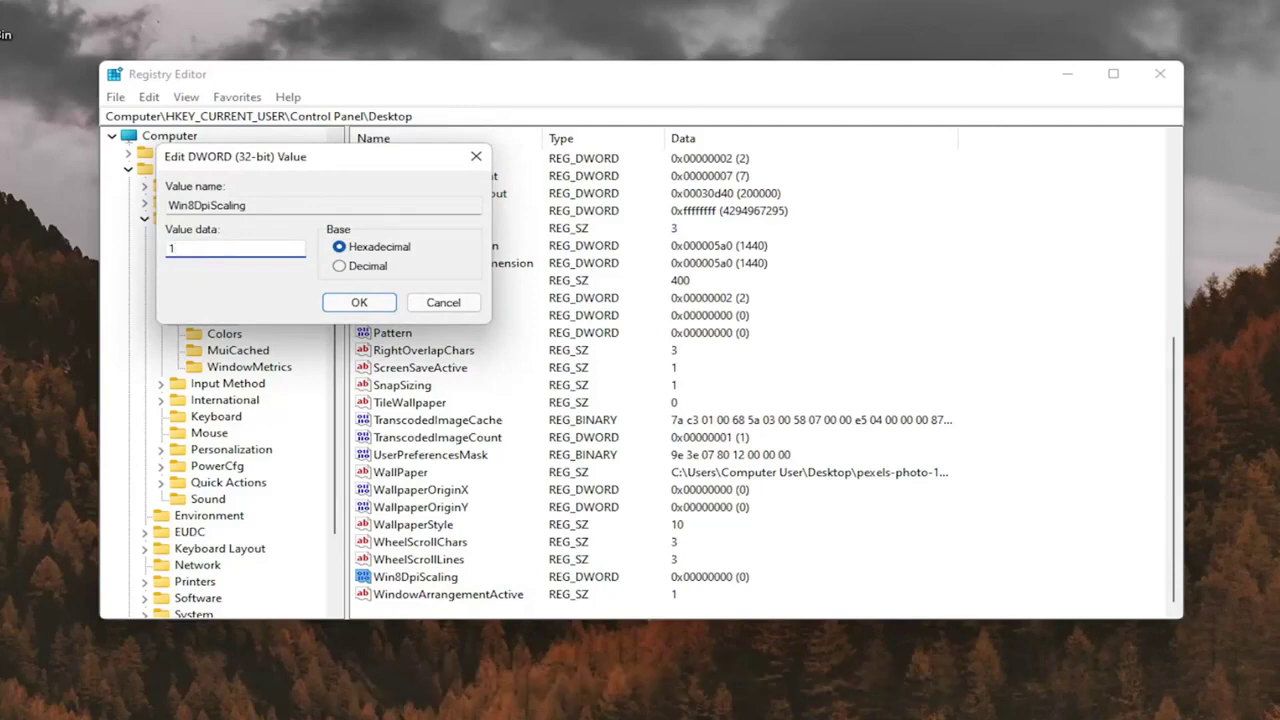
{"action": "left_click", "coordinate": [357, 304]}
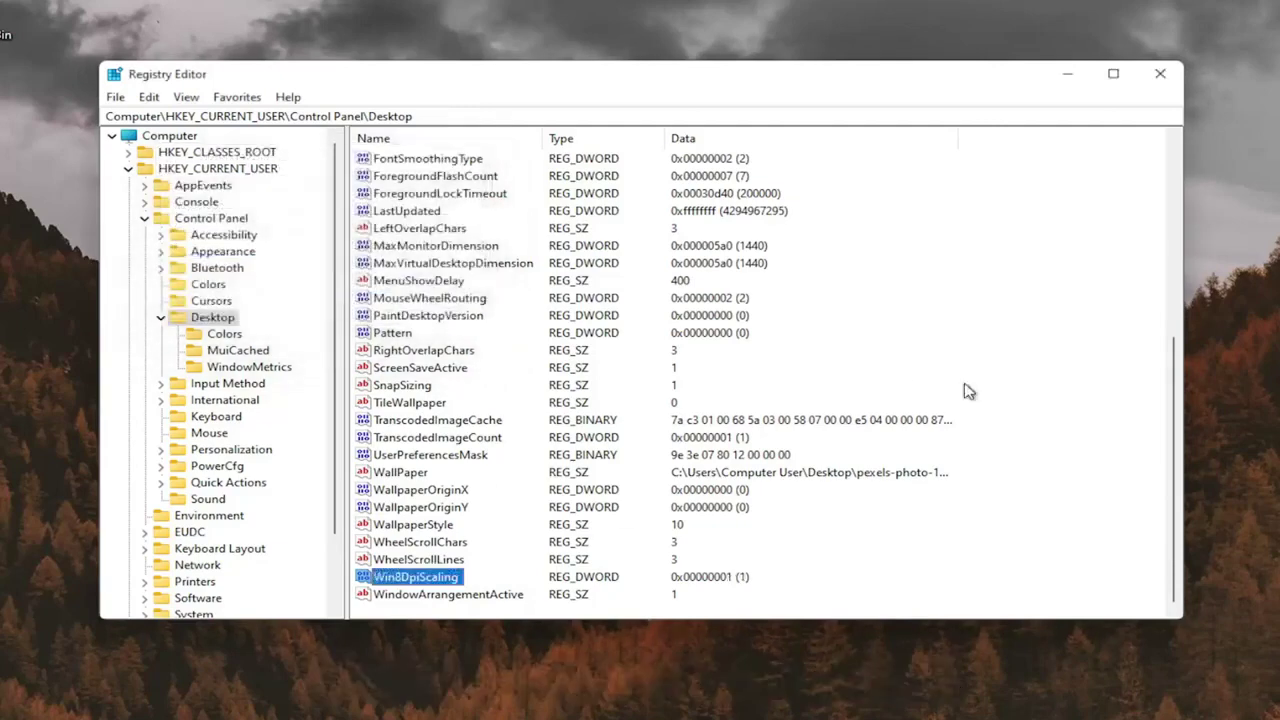
- Create a new DWORD (32-bit) value named LogPixels in the Desktop key
{"action": "left_click", "coordinate": [430, 284]}
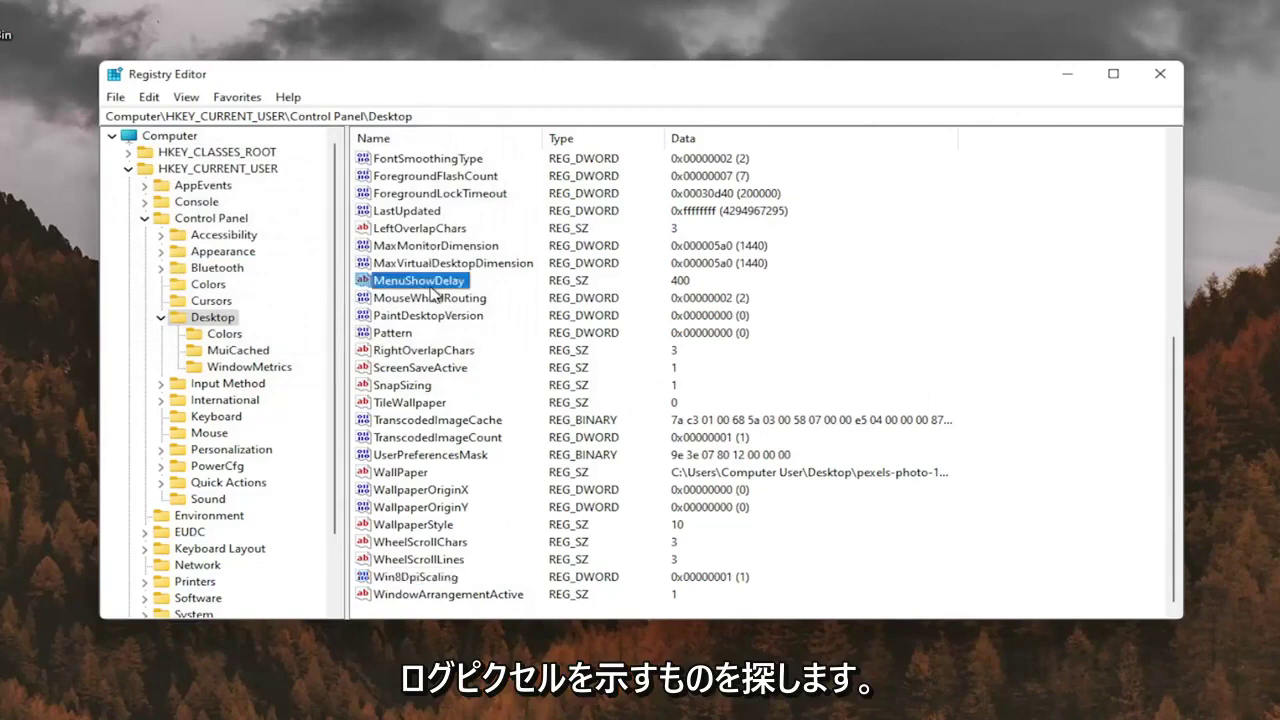
{"action": "scroll", "coordinate": [432, 291], "scroll_direction": "up", "scroll_amount": 2}
{"action": "scroll", "coordinate": [432, 291], "scroll_direction": "down", "scroll_amount": 2}
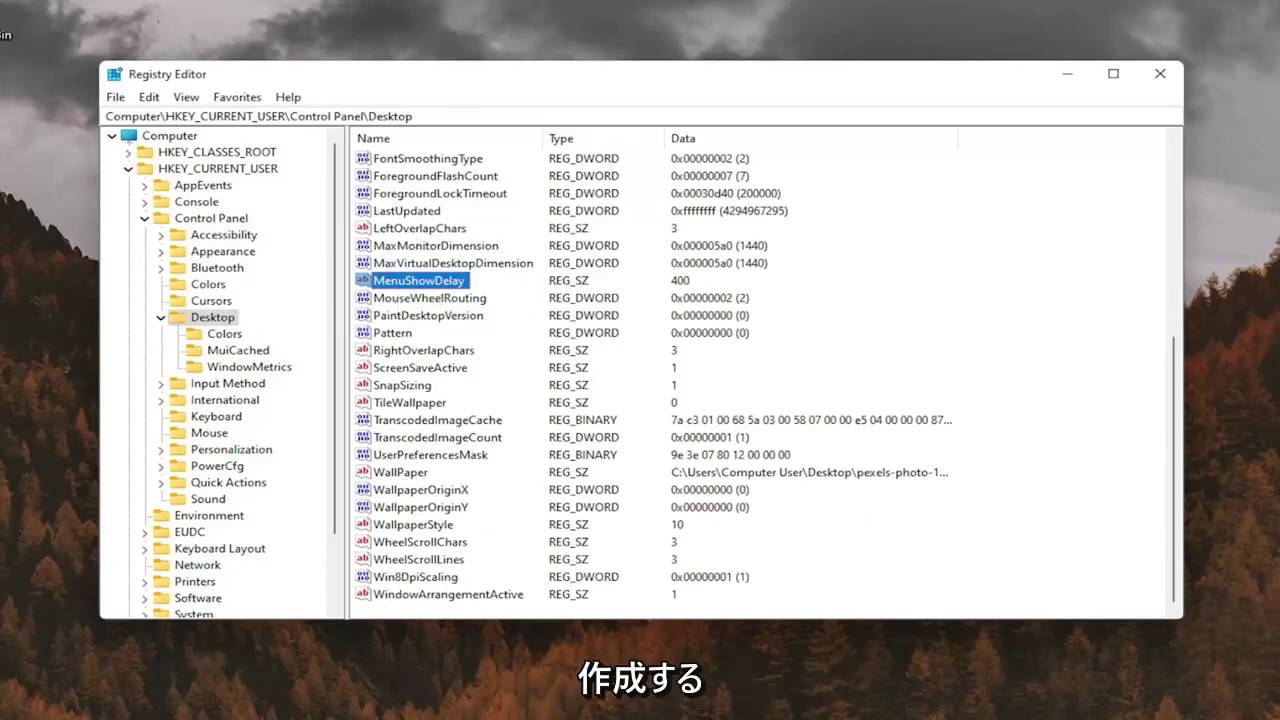
{"action": "scroll", "coordinate": [440, 550], "scroll_direction": "up", "scroll_amount": 6}
{"action": "scroll", "coordinate": [455, 505], "scroll_direction": "down", "scroll_amount": 6}
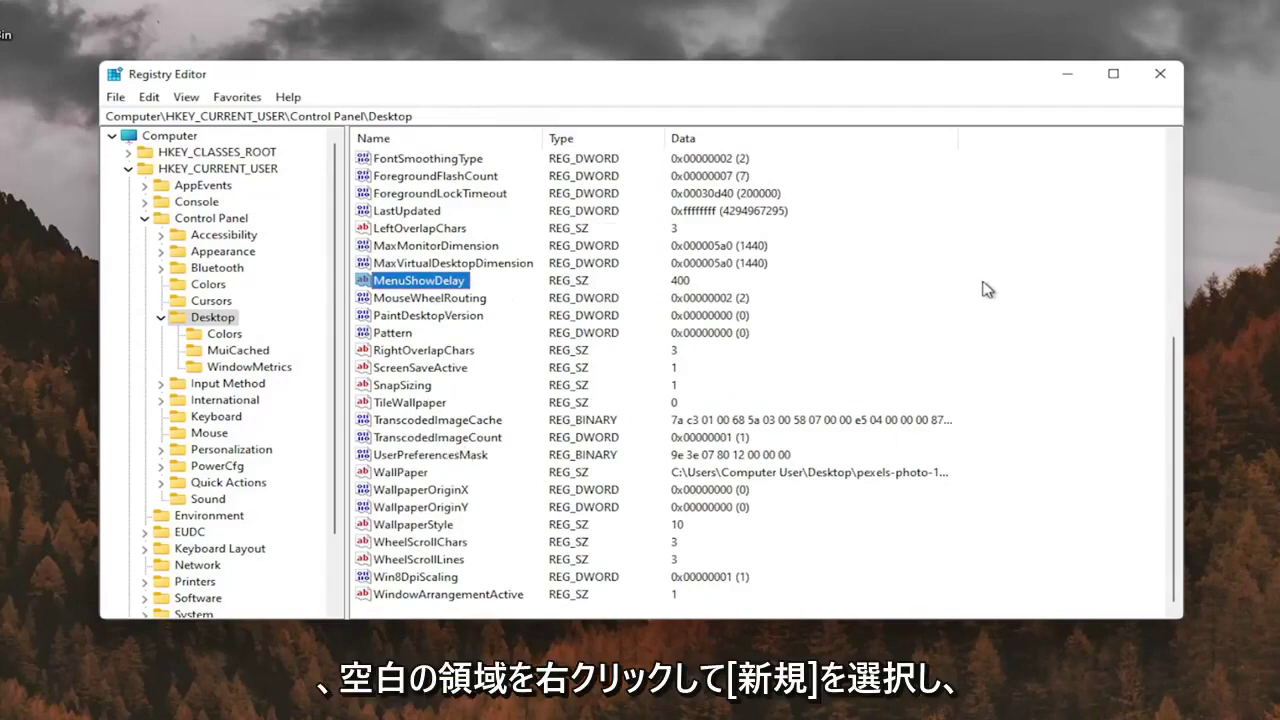
{"action": "right_click", "coordinate": [948, 236]}
{"action": "mouse_move", "coordinate": [1000, 250]}
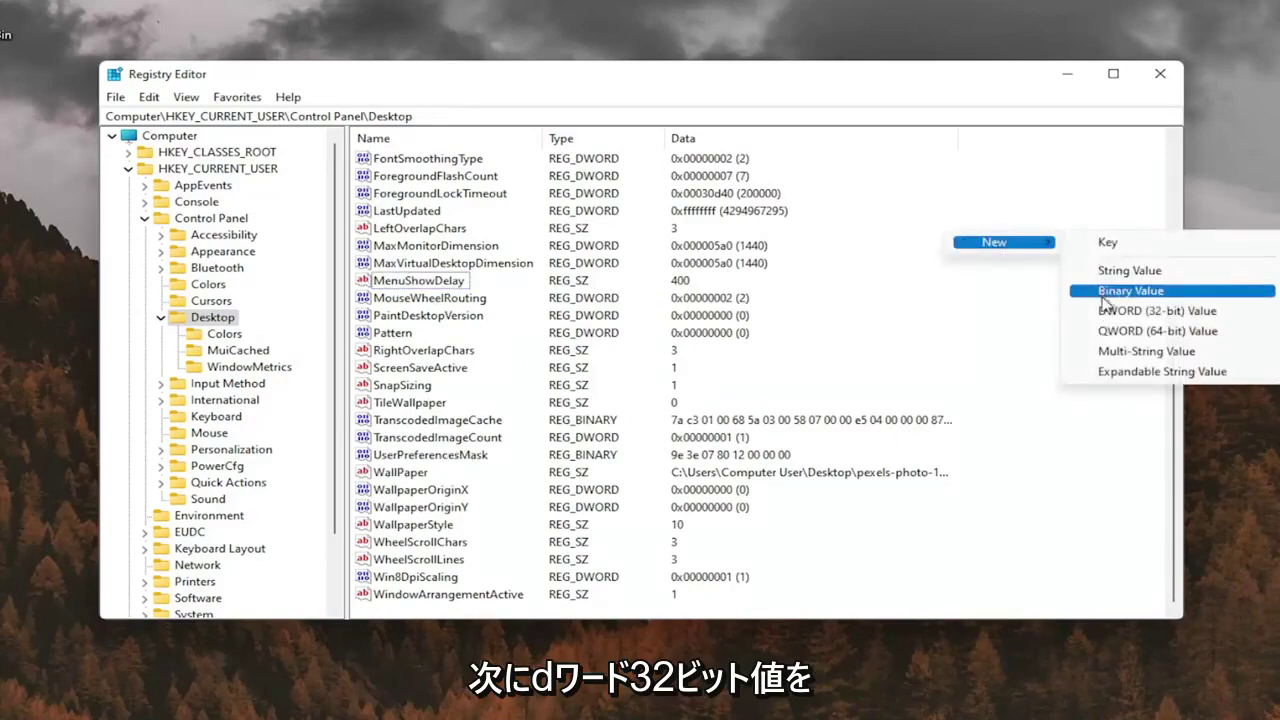
{"action": "left_click", "coordinate": [1157, 310]}
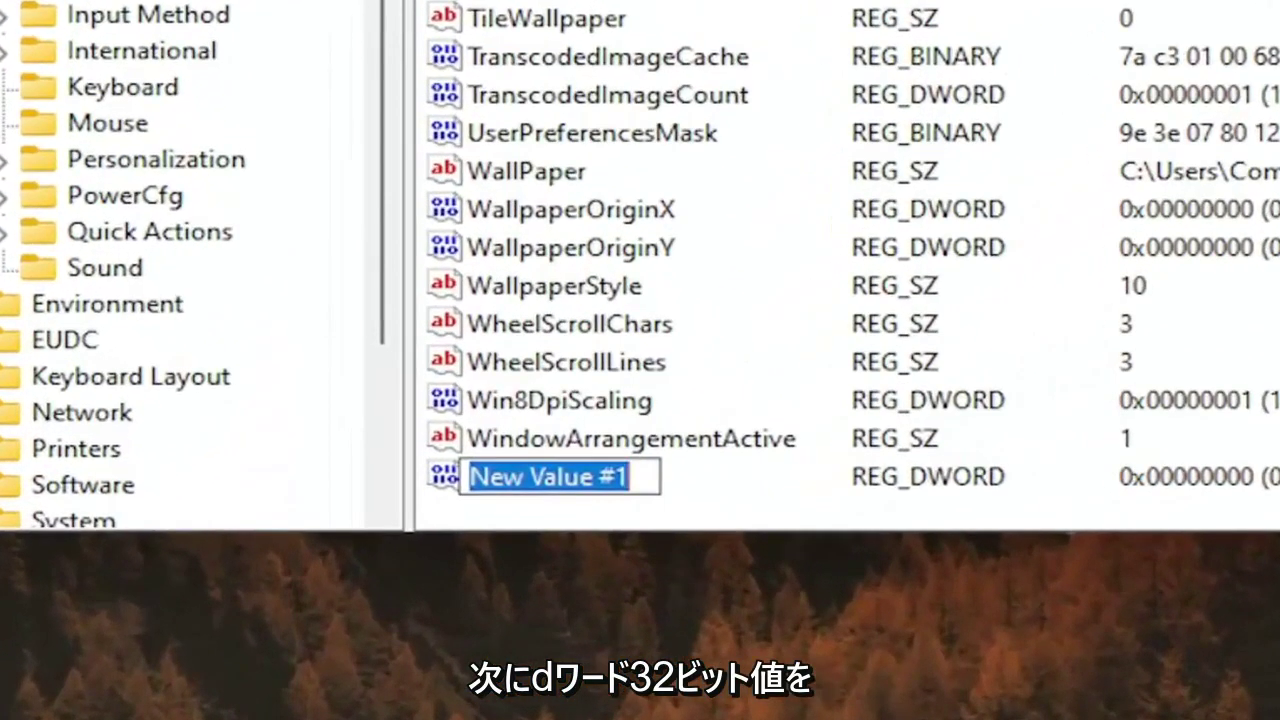
{"action": "type", "text": "Log"}
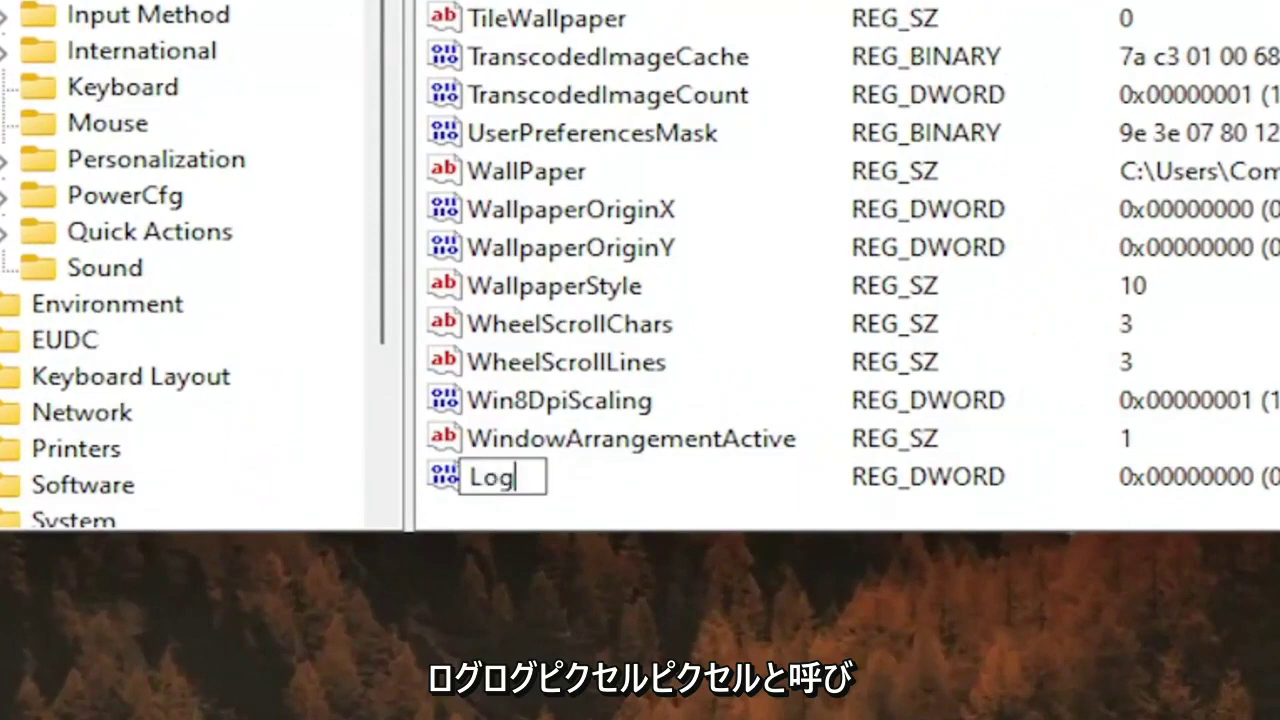
{"action": "type", "text": "Pixels"}
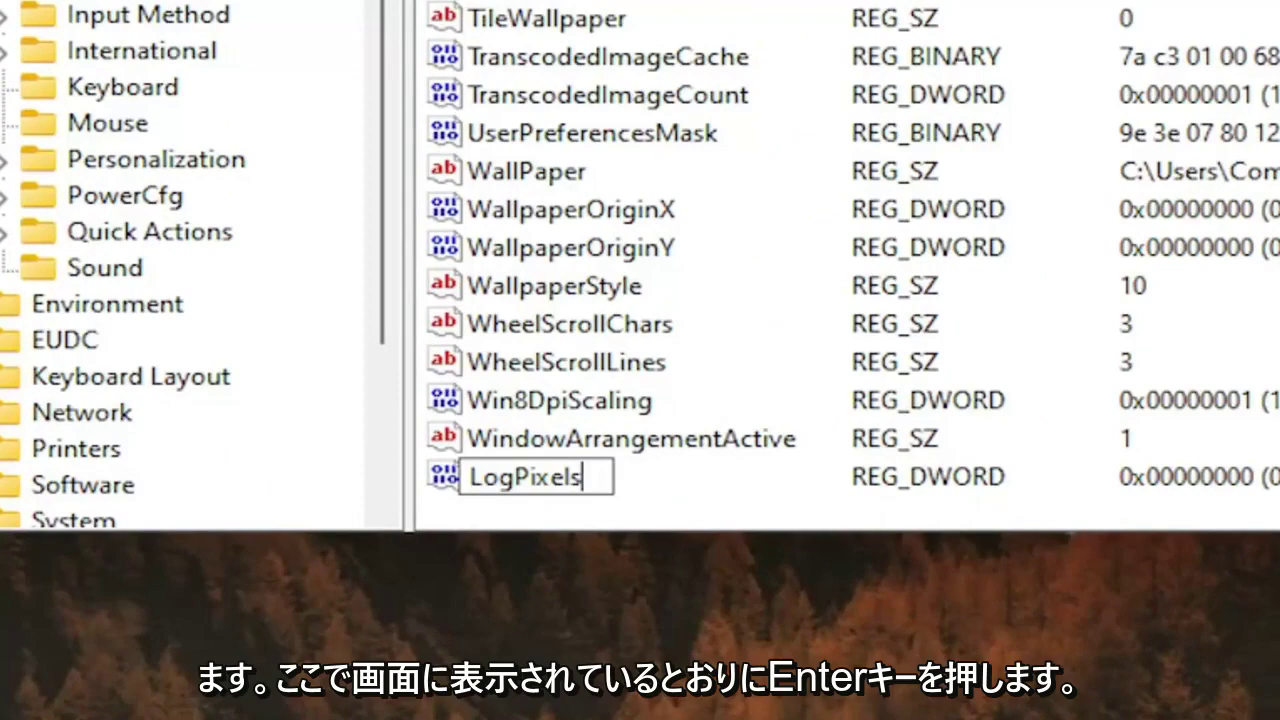
{"action": "key", "text": "Return"}
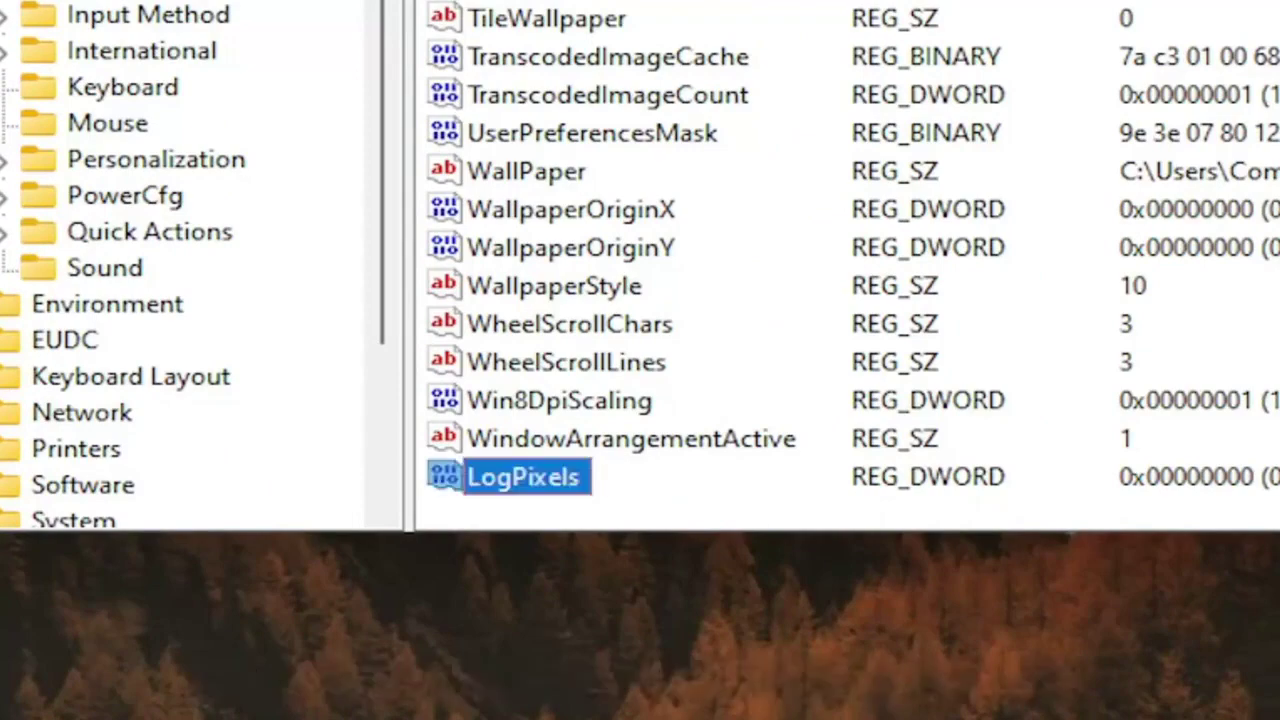
- Set LogPixels' value data to 78
{"action": "double_click", "coordinate": [560, 480]}
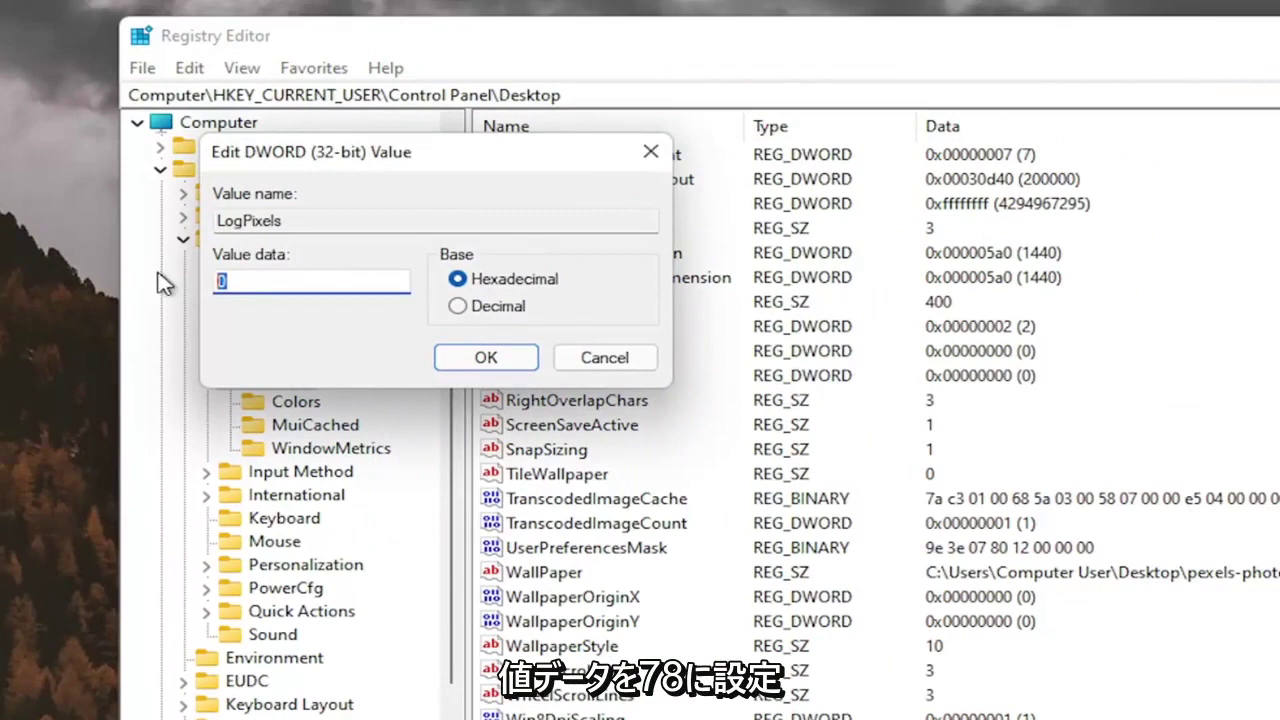
{"action": "type", "text": "78"}
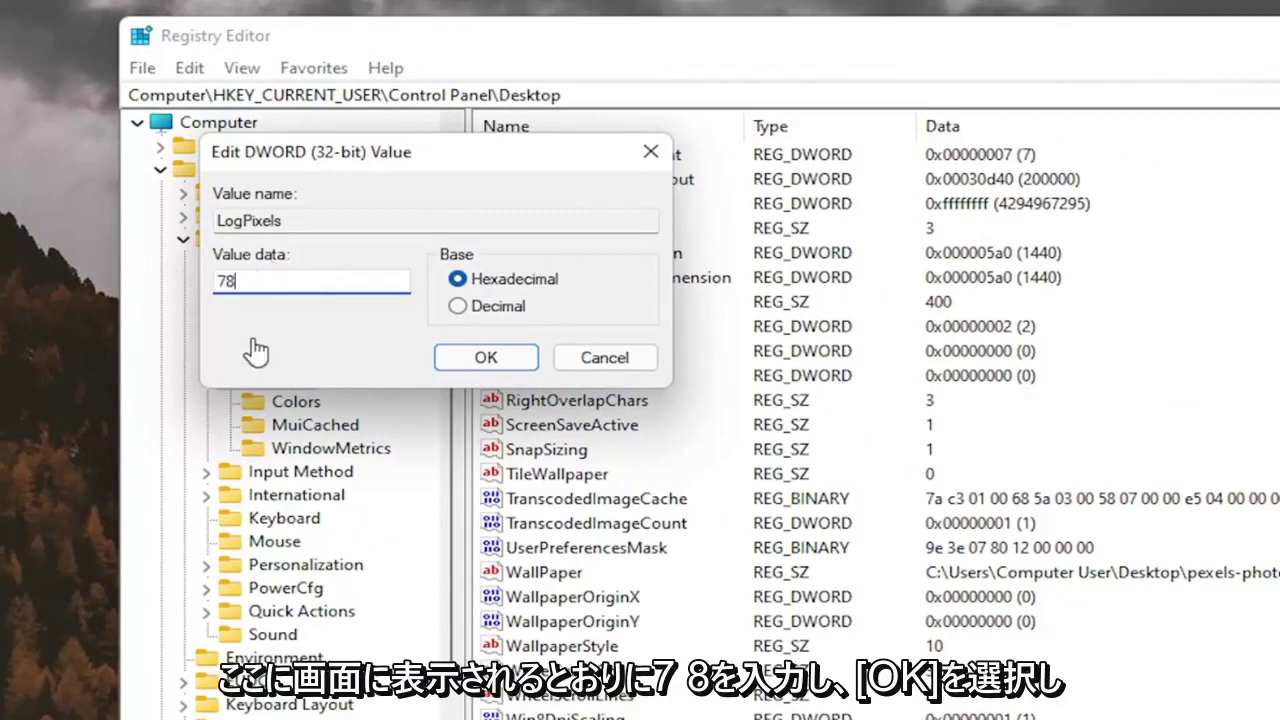
{"action": "left_click", "coordinate": [462, 358]}
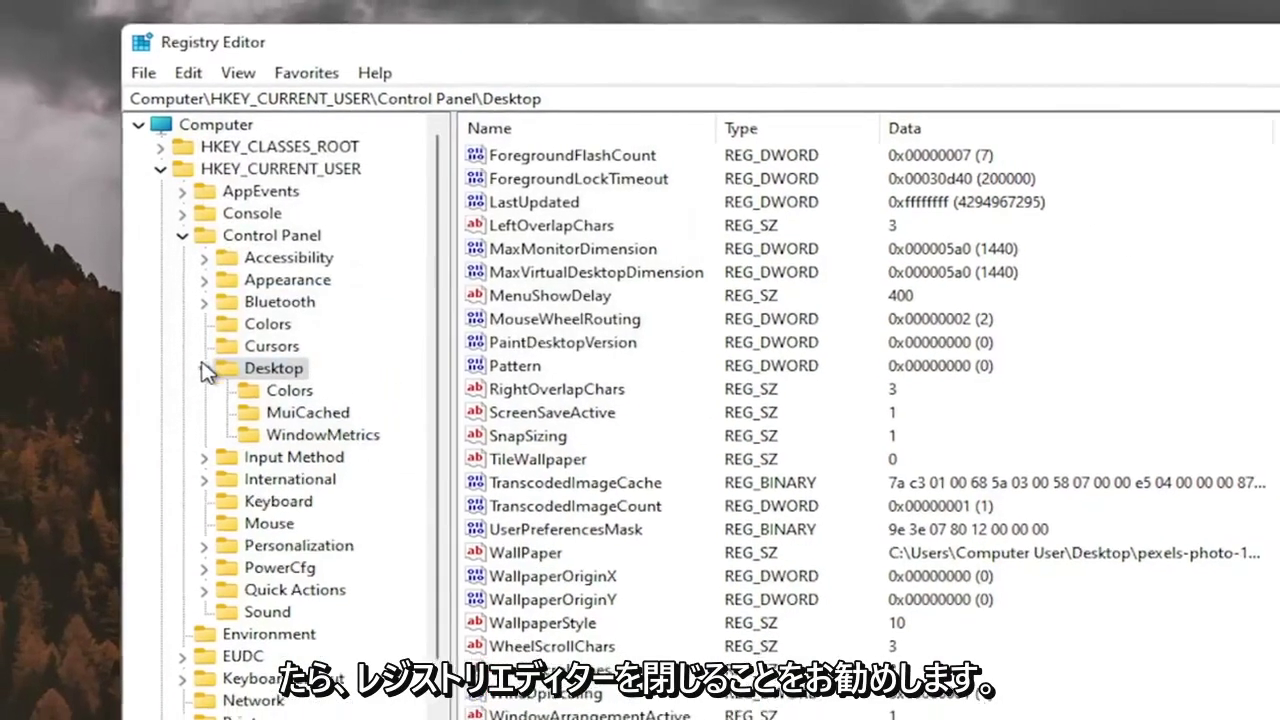
- Collapse the Desktop, Control Panel and HKEY_CURRENT_USER keys back to the top of the tree
{"action": "left_click", "coordinate": [205, 378]}
{"action": "left_click", "coordinate": [179, 229]}
{"action": "left_click", "coordinate": [160, 169]}
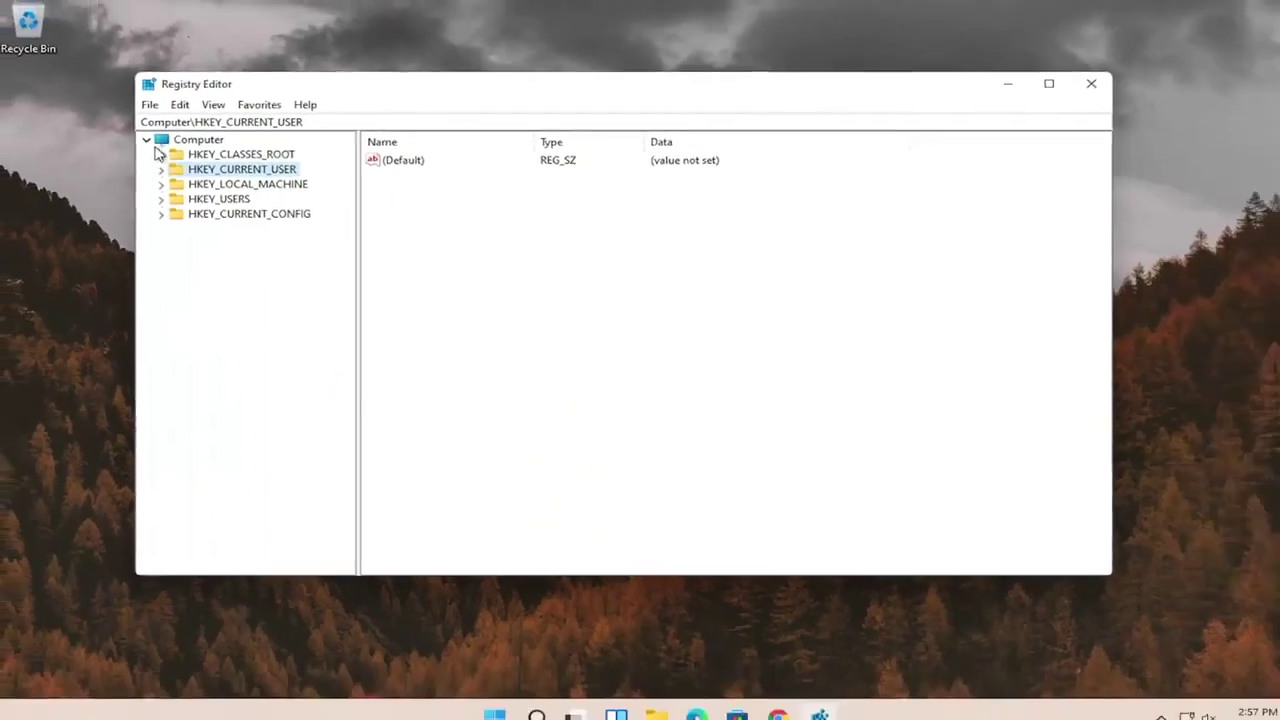
{"action": "left_click", "coordinate": [205, 129]}
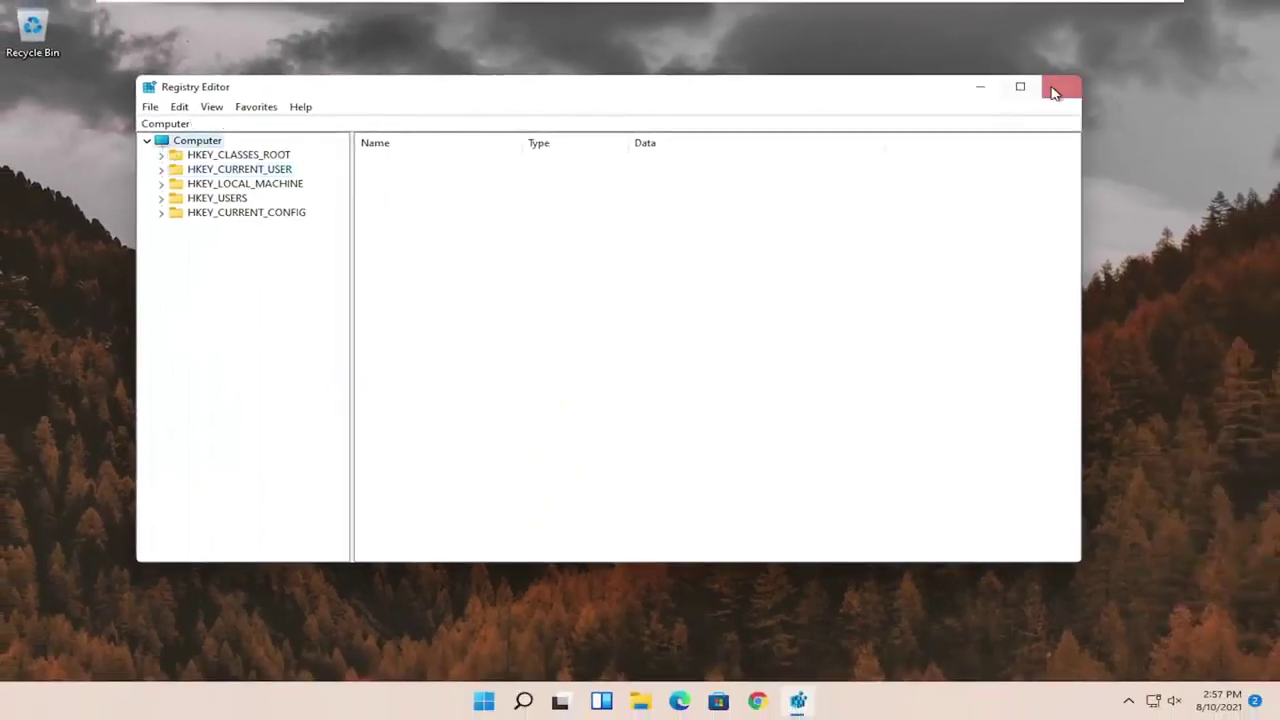
- Close Registry Editor and bring up the Start menu's shut down or sign out options
{"action": "left_click", "coordinate": [1054, 93]}
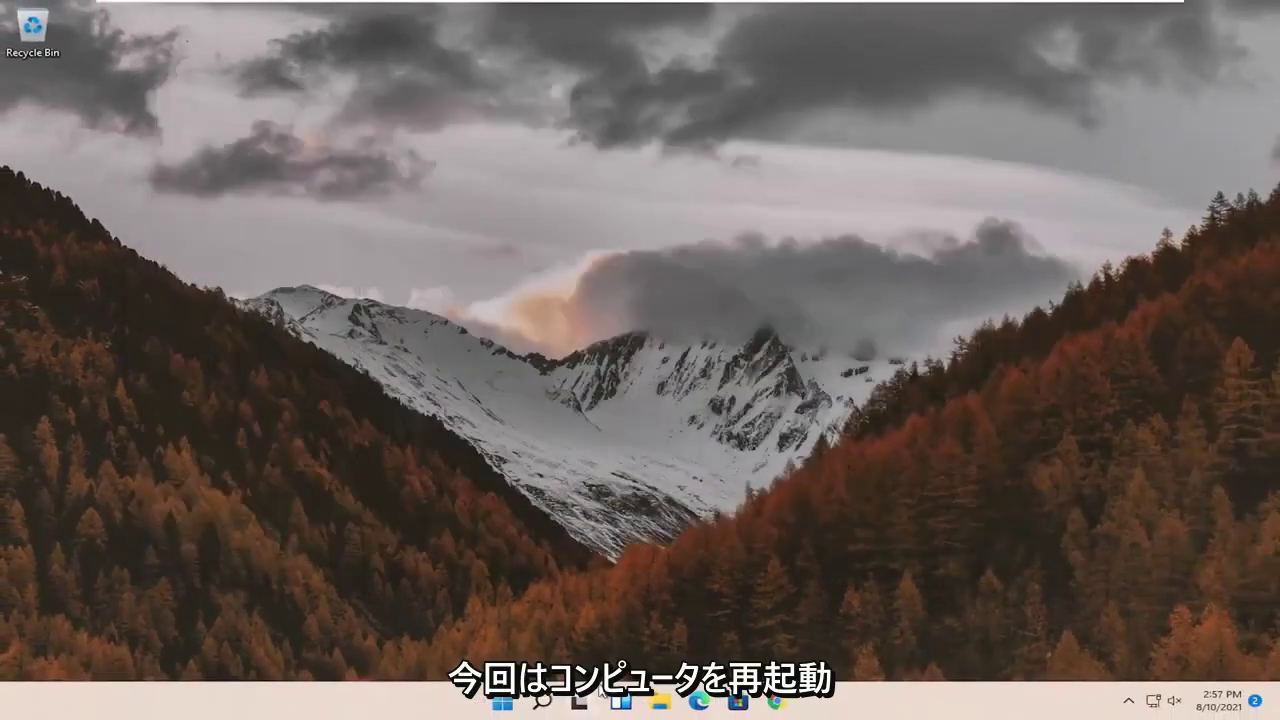
{"action": "right_click", "coordinate": [503, 702]}
{"action": "mouse_move", "coordinate": [525, 637]}
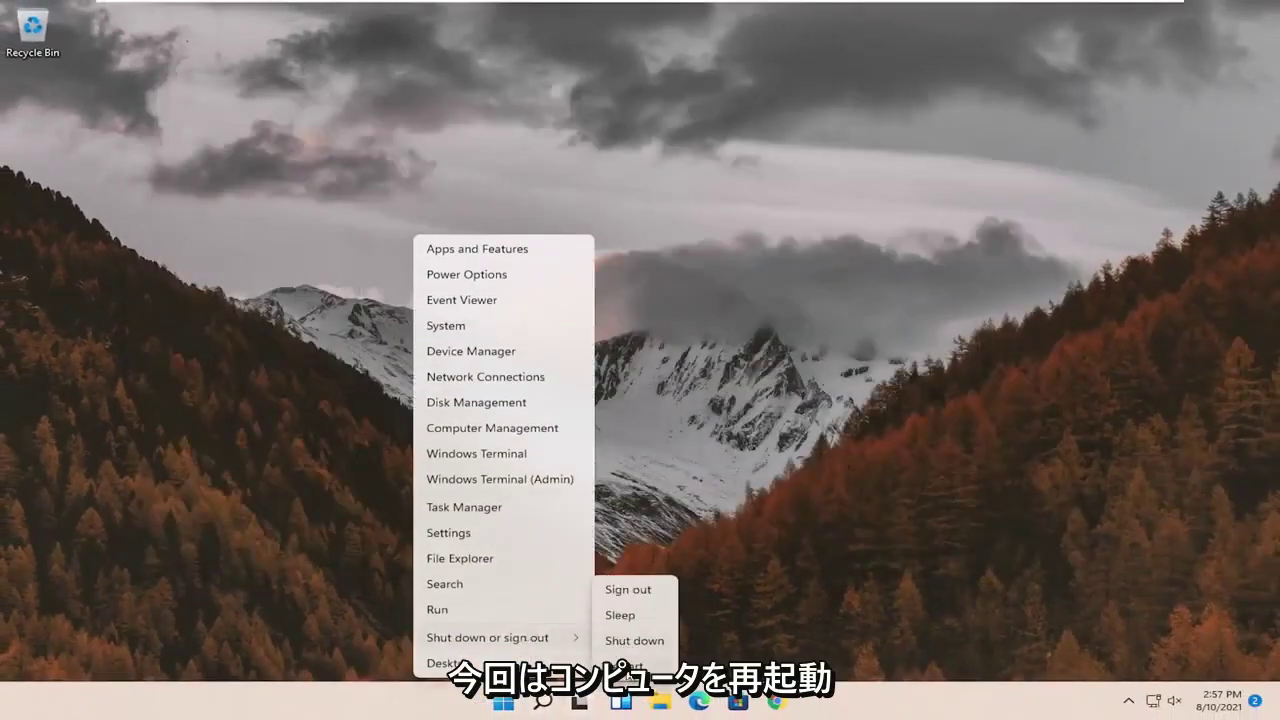